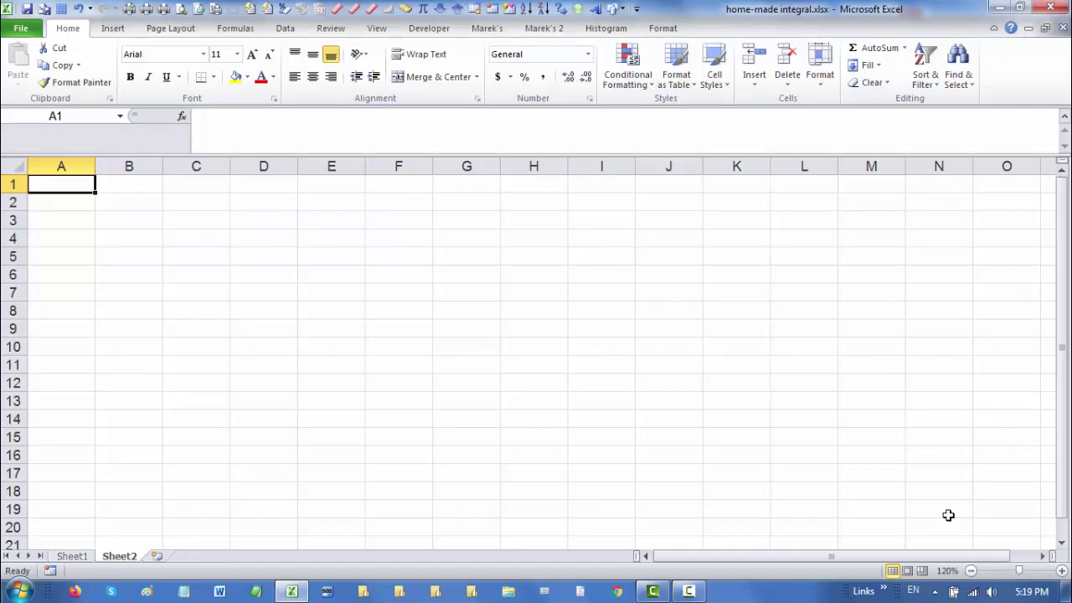
Enter the headings x, y=x^2, площадь прямоугольника and сумма площадей in A1:D1, and fit column C's width to its heading.
text(x)
key(Tab)
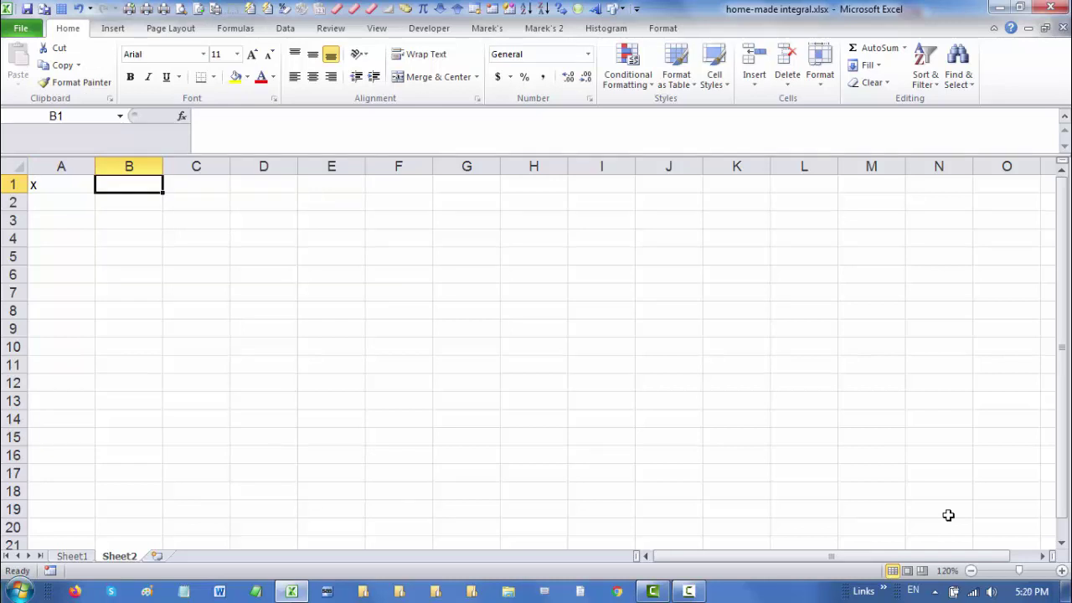
text(y=)
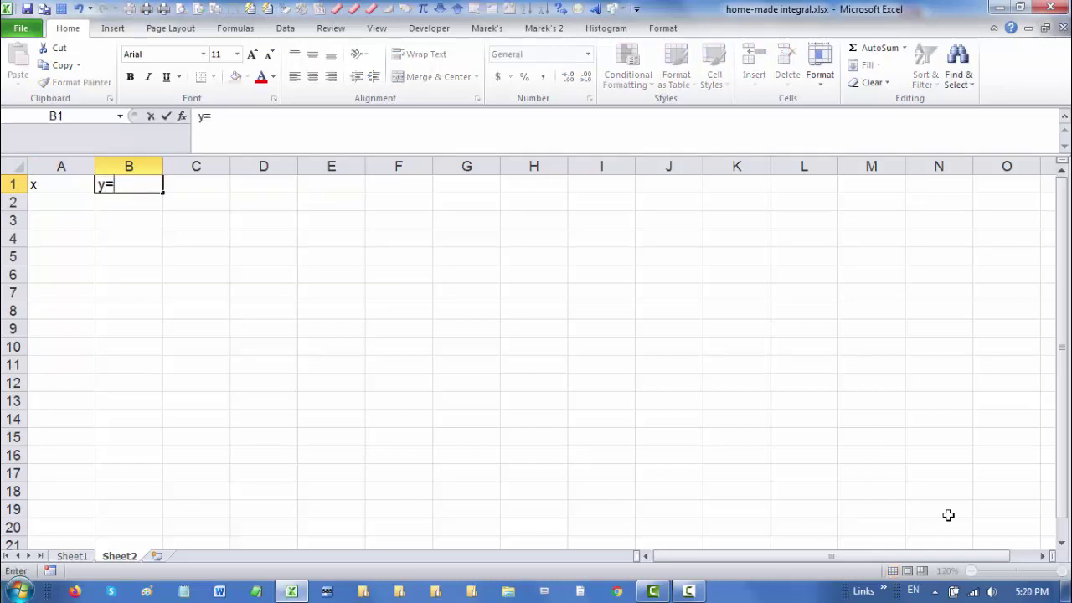
text(x^2)
key(Tab)
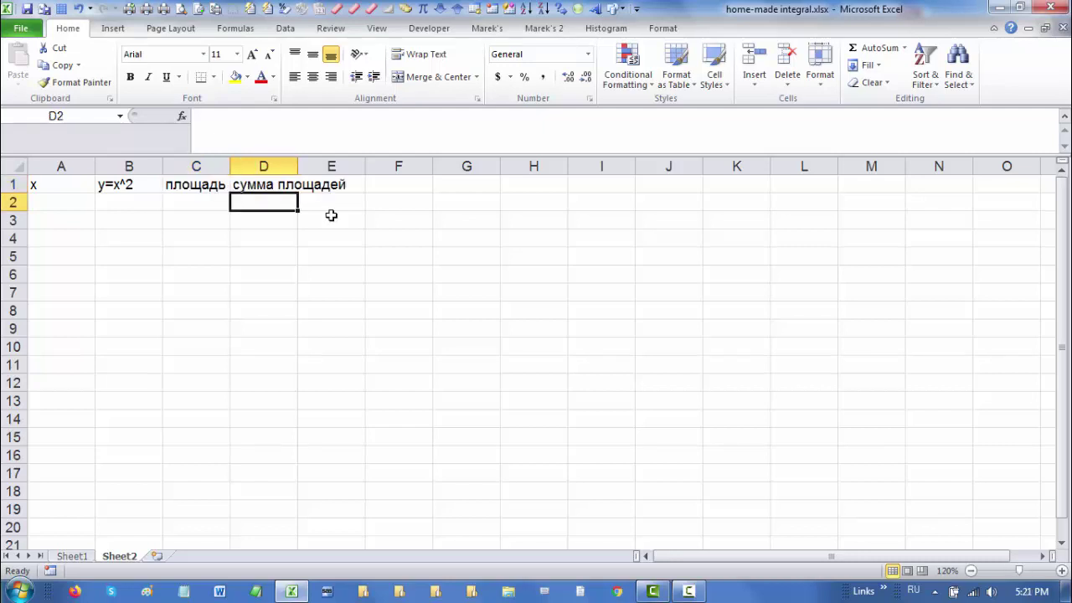
double_click(230, 166)
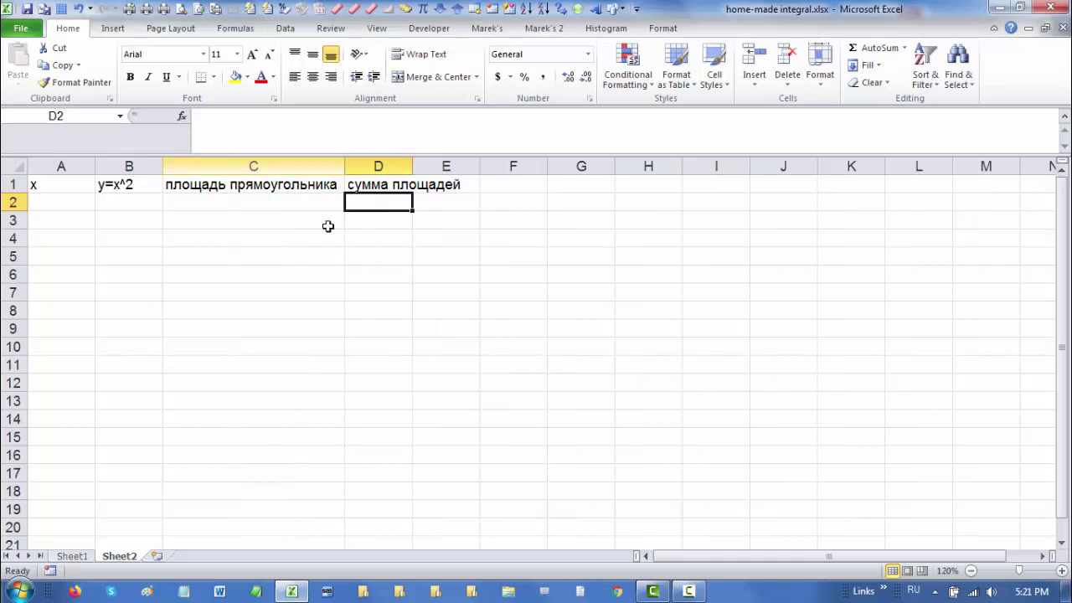
Enter 0 in A3 and 0.001 in A4, and extend the series down column A to 2.462 in row 2465.
click(72, 216)
text(0)
key(Return)
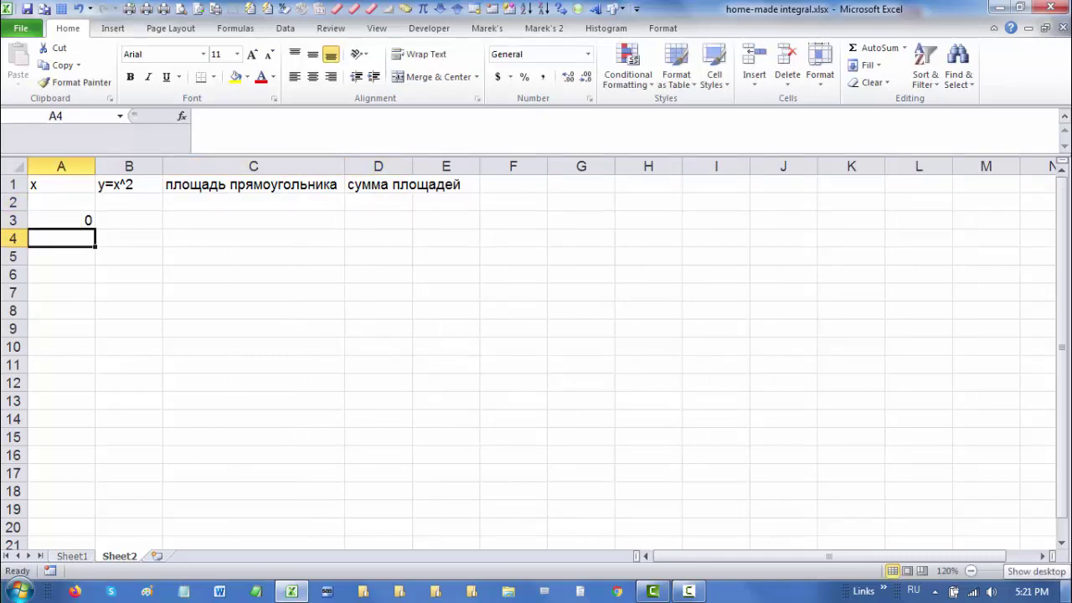
text(.00)
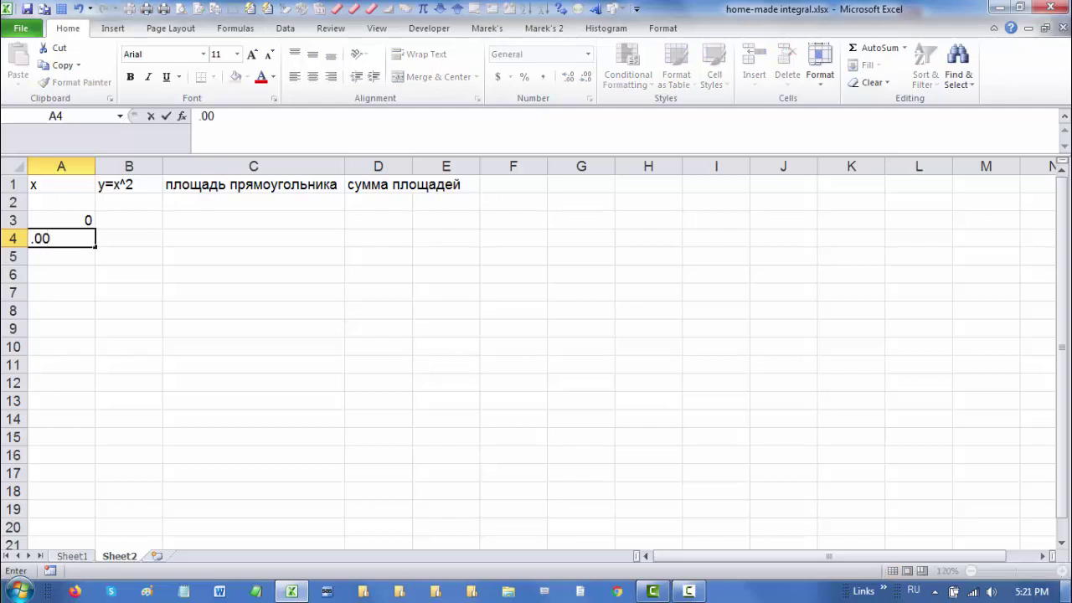
text(1)
key(Up)
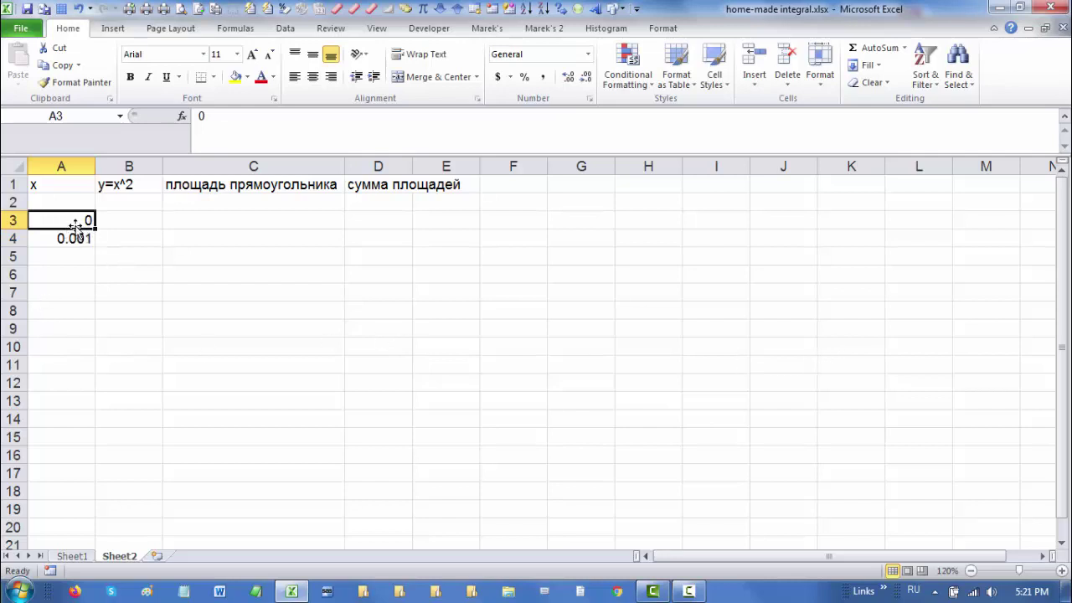
drag(74, 221, 209, 471)
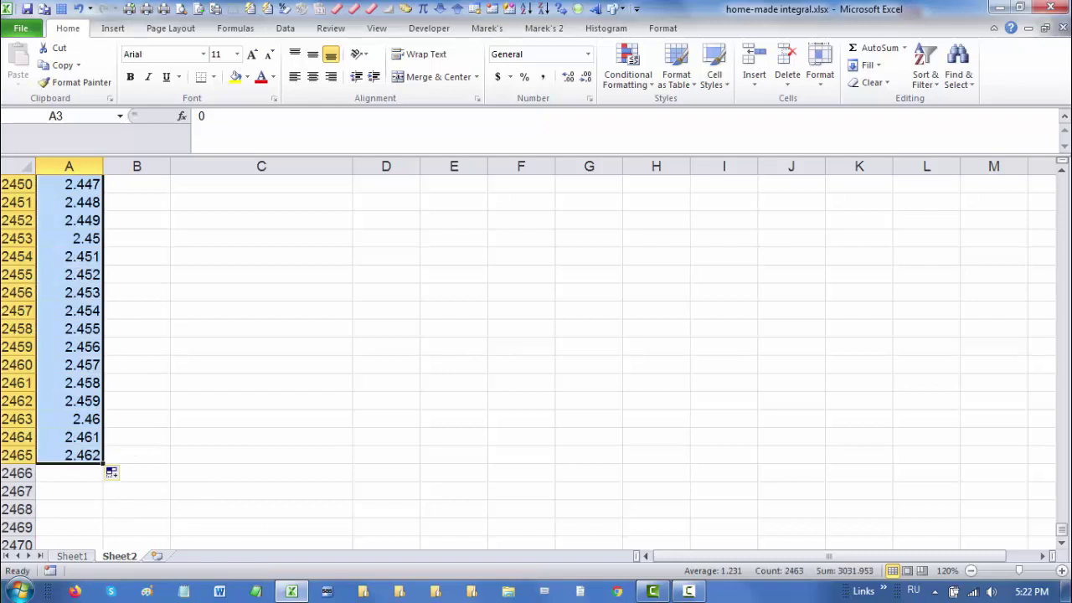
drag(1061, 529, 1061, 183)
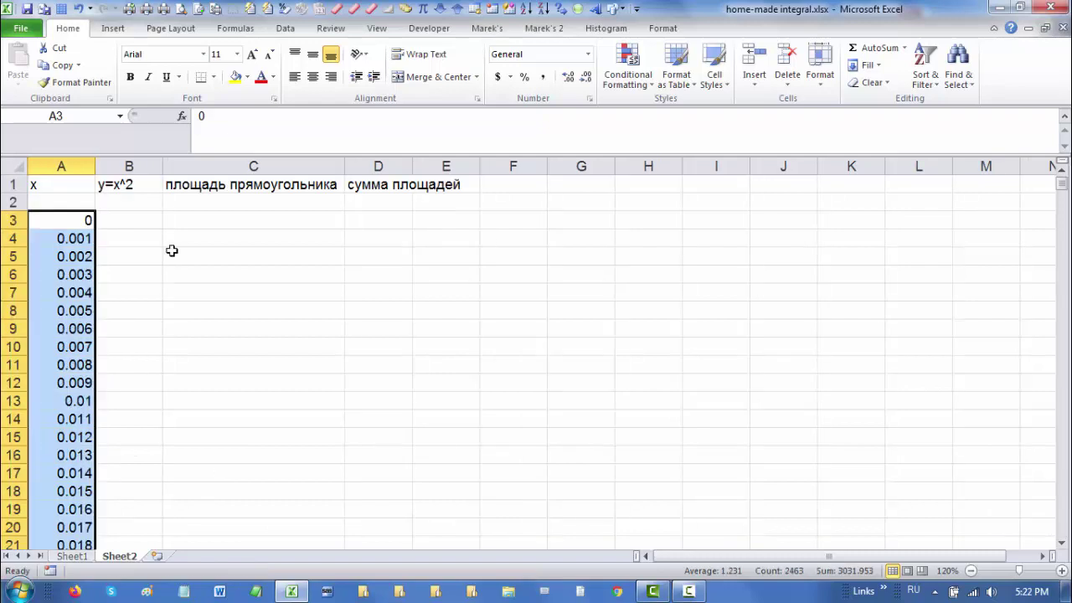
Enter the formula =A3^2 in B3 and fill it down column B alongside all the x values.
click(128, 218)
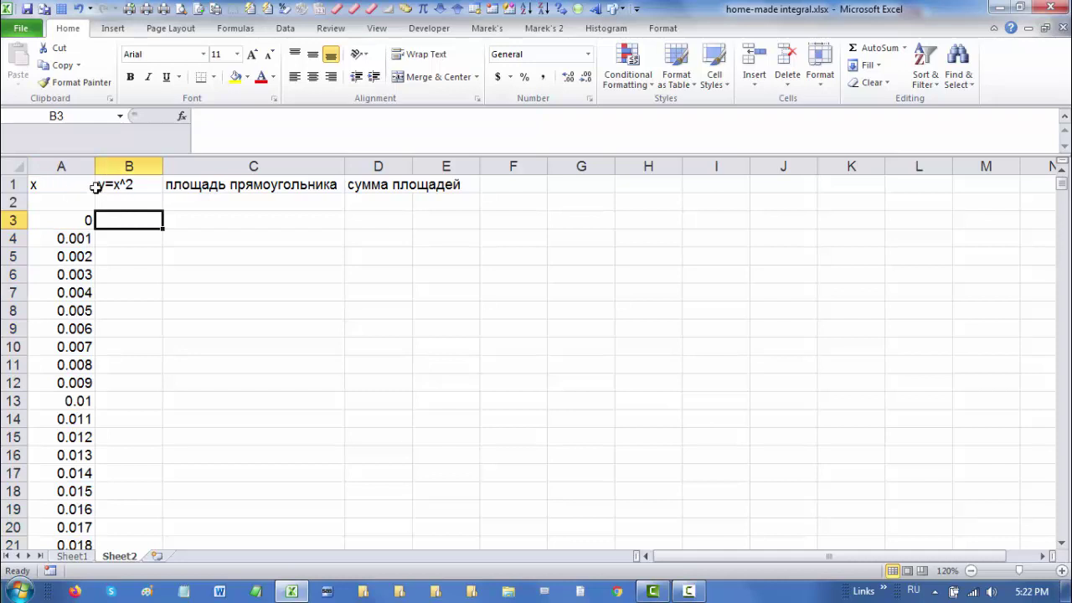
click(64, 217)
click(134, 217)
text(=)
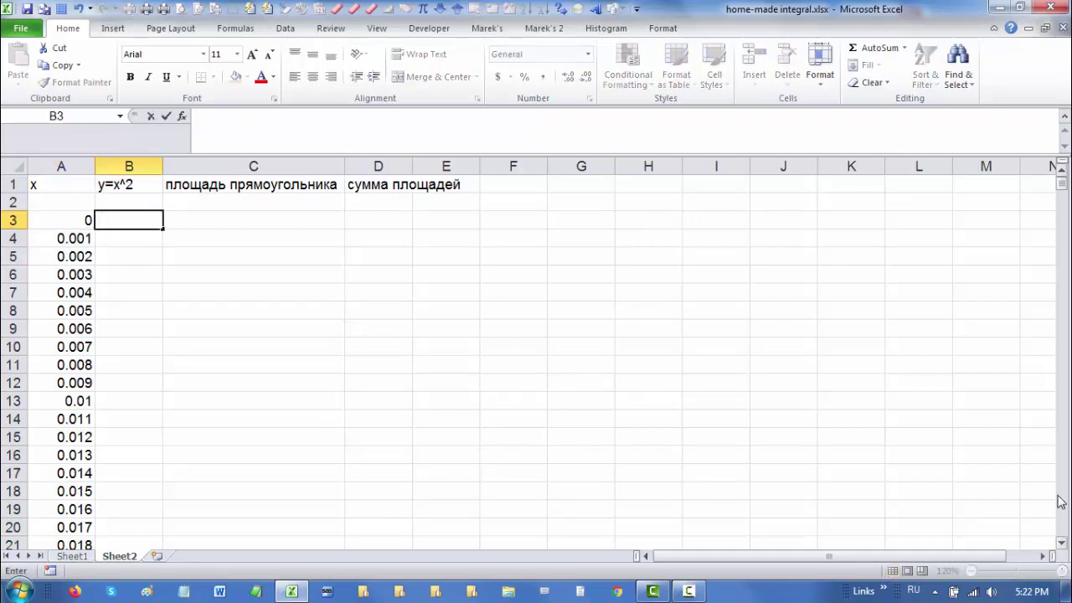
key(Left)
key(alt+shift)
text(^2)
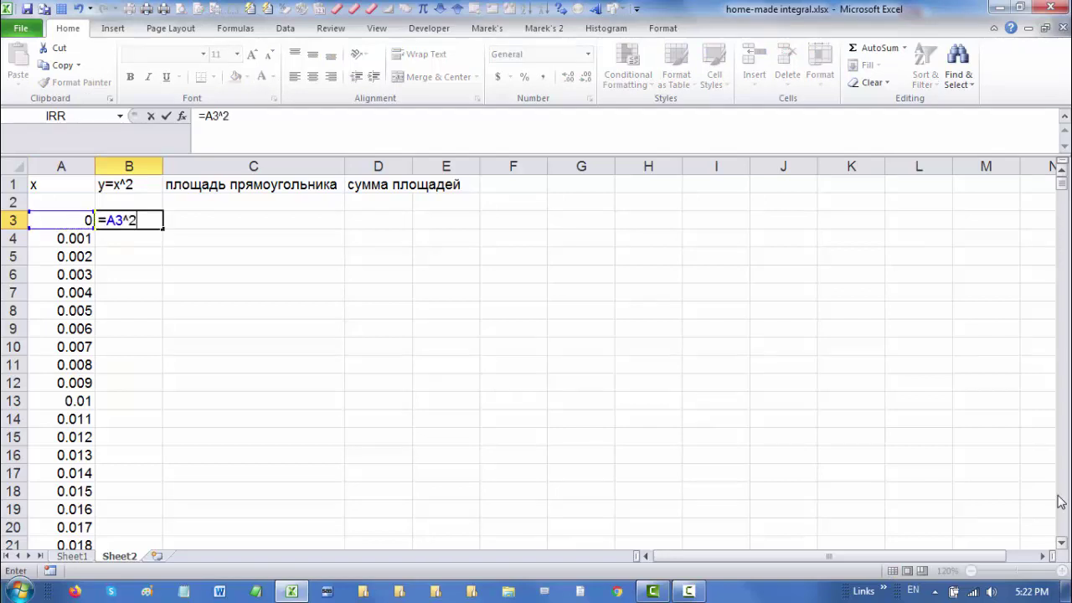
key(Return)
key(Up)
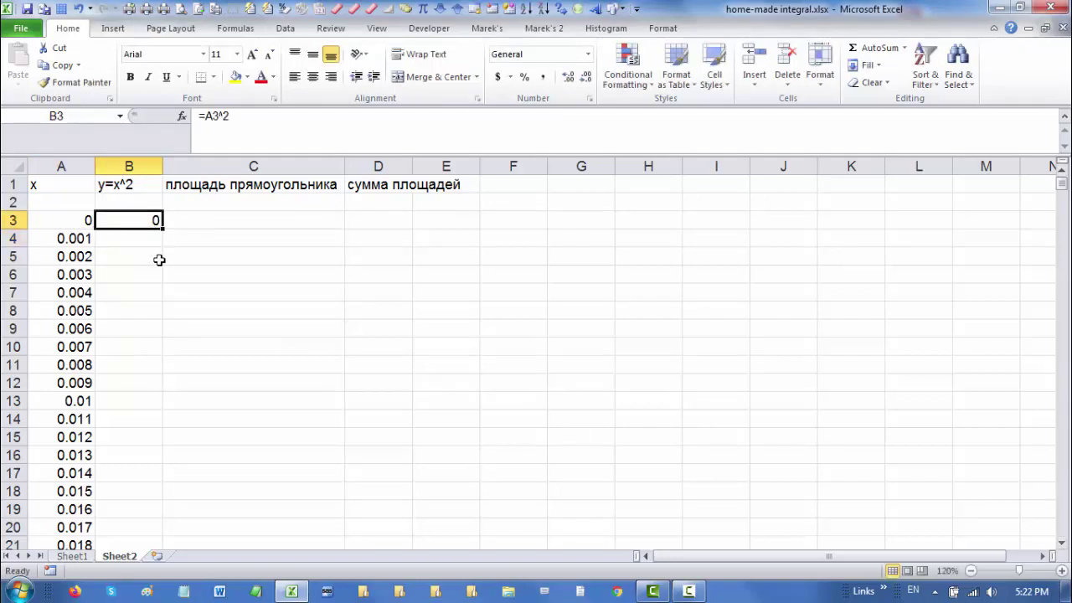
double_click(165, 227)
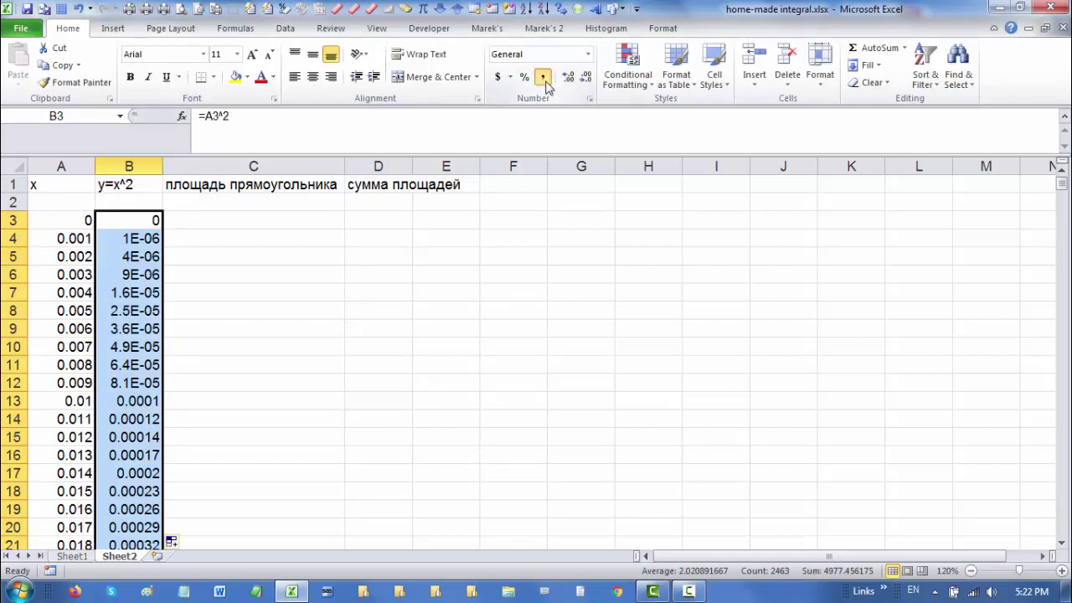
Format the y values in column B to display seven decimal places.
click(569, 77)
click(570, 78)
click(570, 78)
click(570, 78)
click(569, 78)
click(570, 78)
click(570, 78)
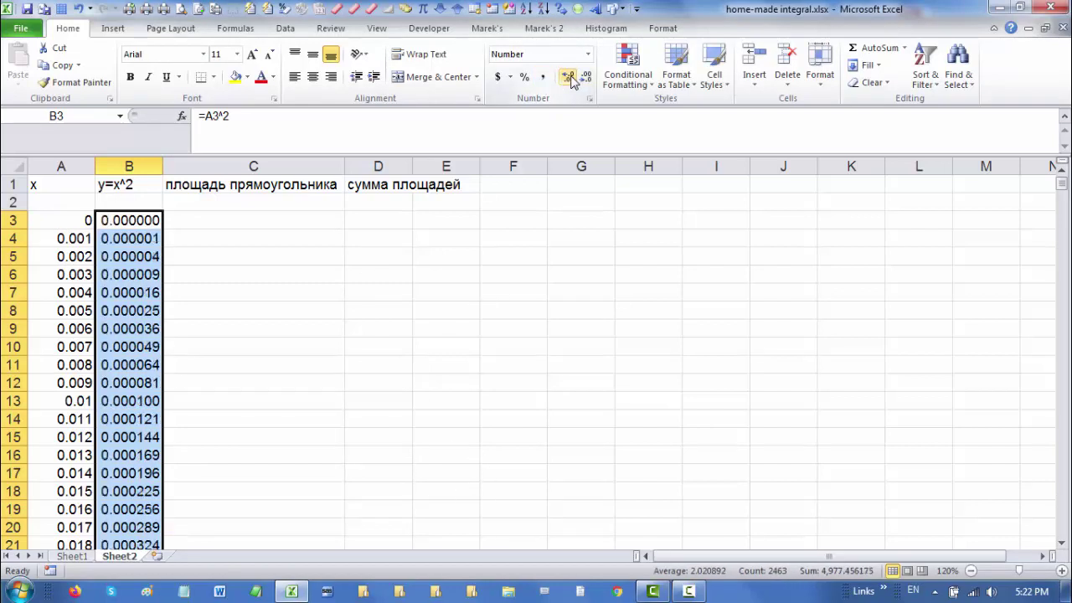
click(569, 78)
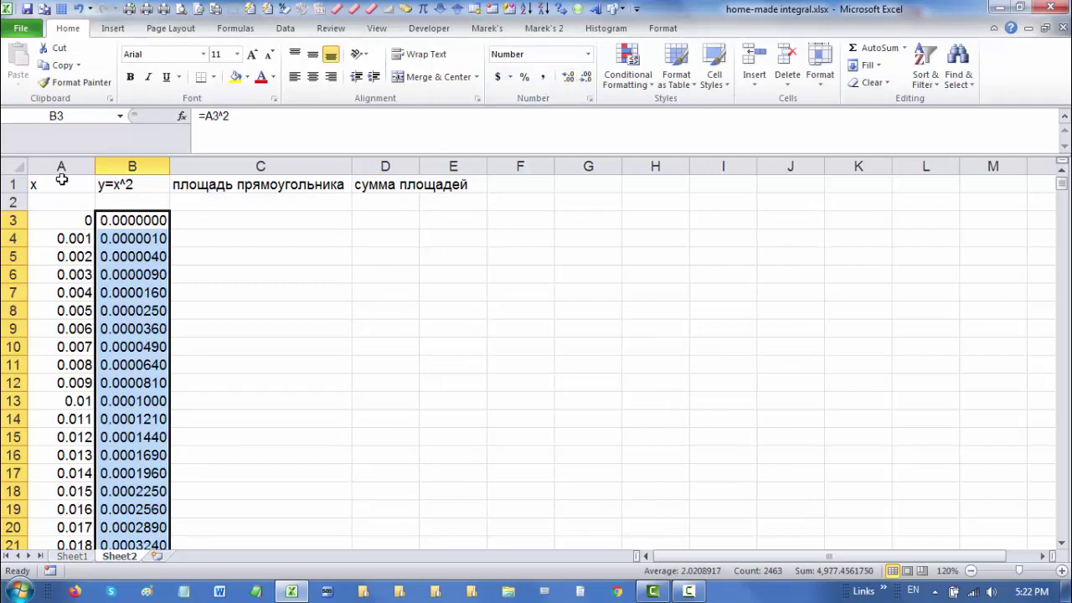
Examine the first two x values in A3:A4 and their y values in B3:B4 as the rectangle's width and height.
click(204, 220)
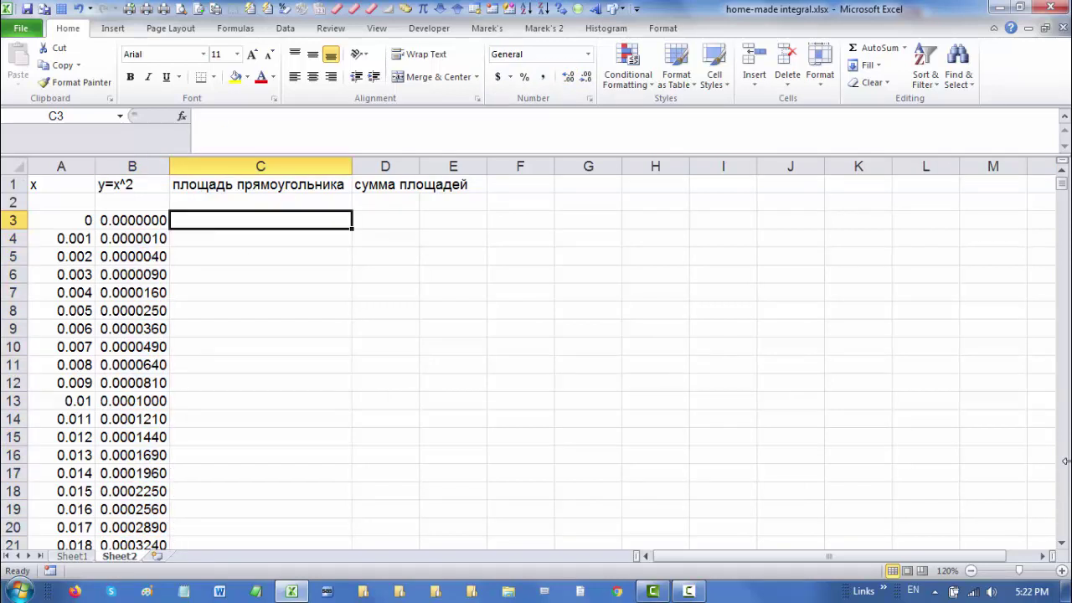
key(Left)
key(Left)
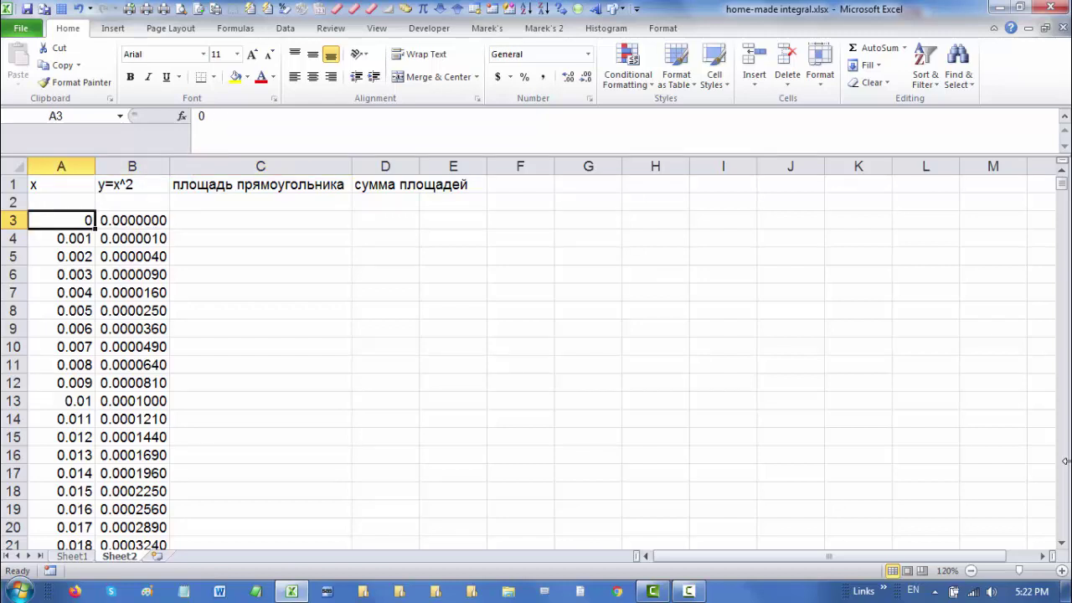
key(Right)
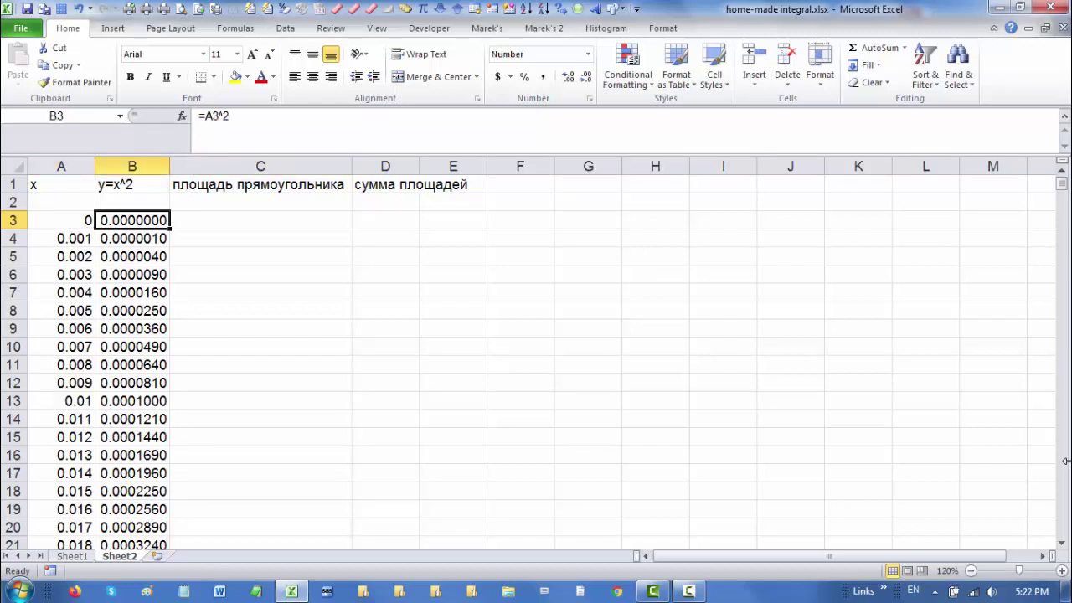
key(Left)
key(Right)
key(Right)
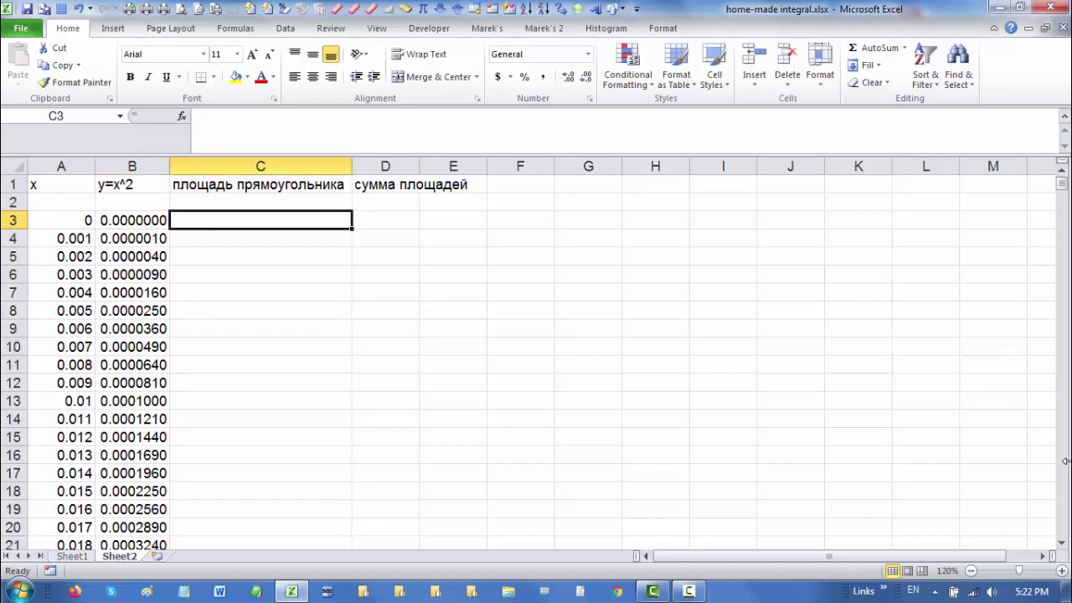
key(Left)
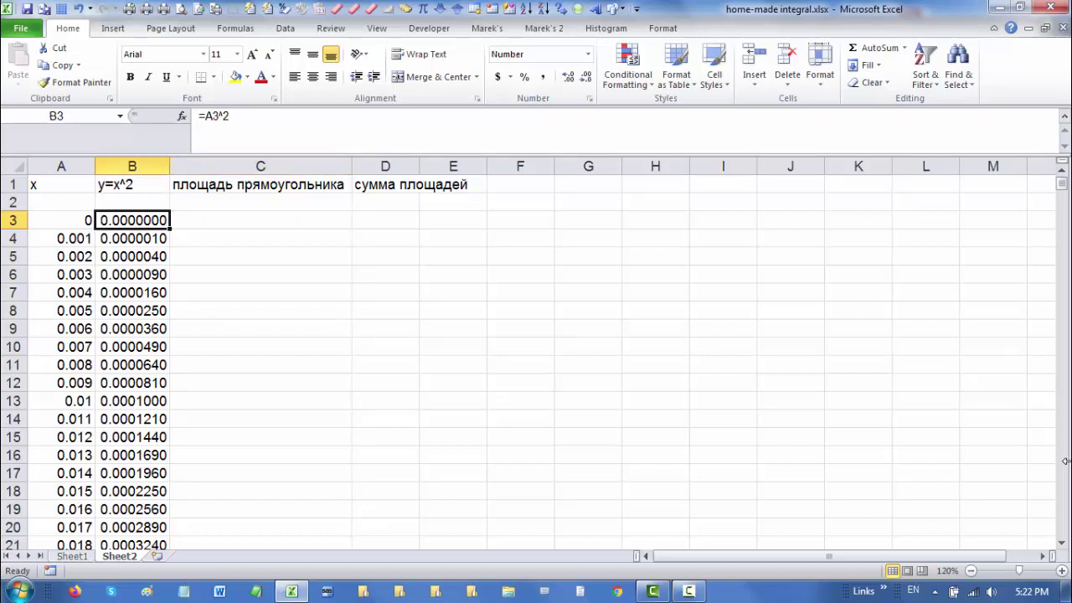
key(Left)
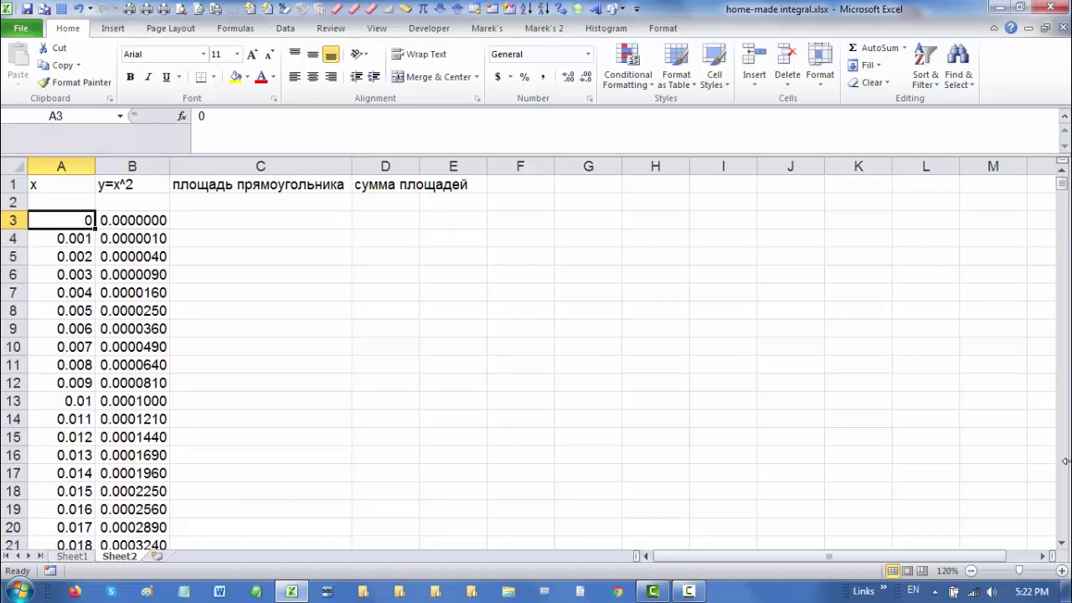
key(Down)
key(Right)
key(shift+Up)
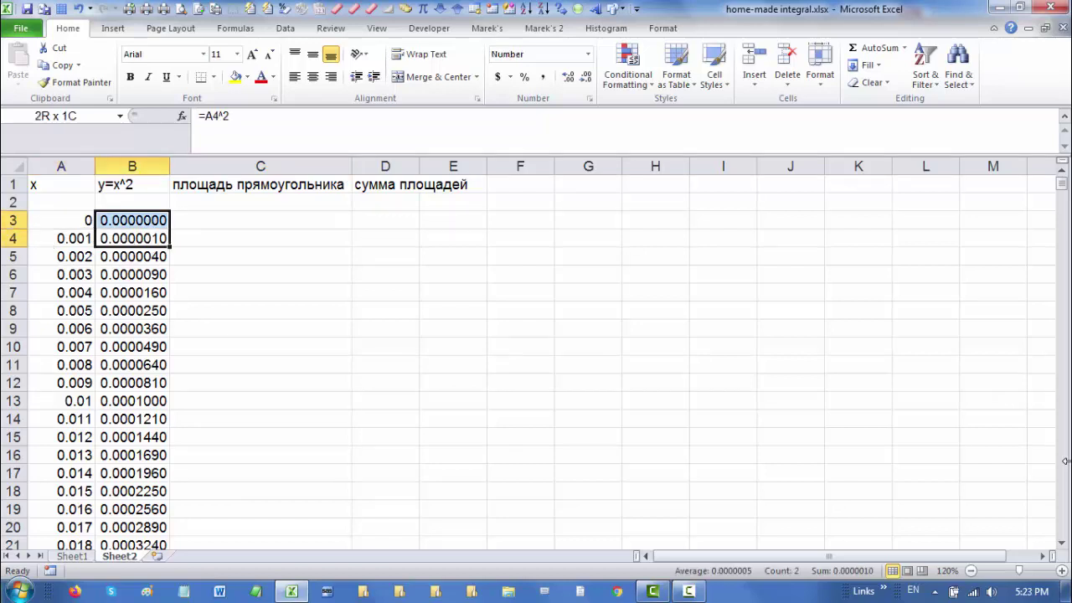
key(shift+Down)
key(Up)
key(shift+Down)
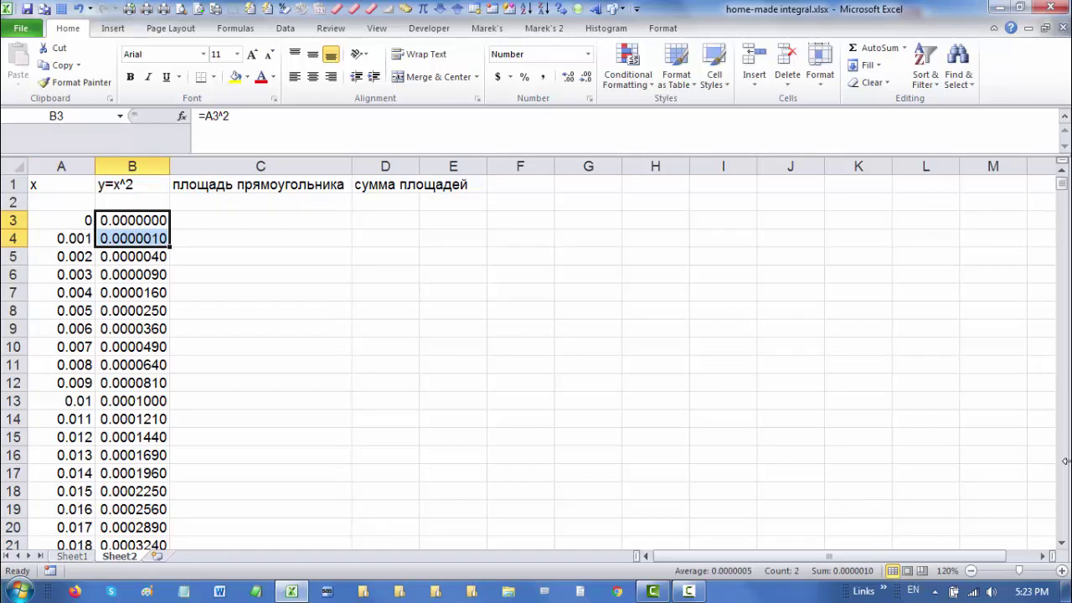
key(Left)
key(Down)
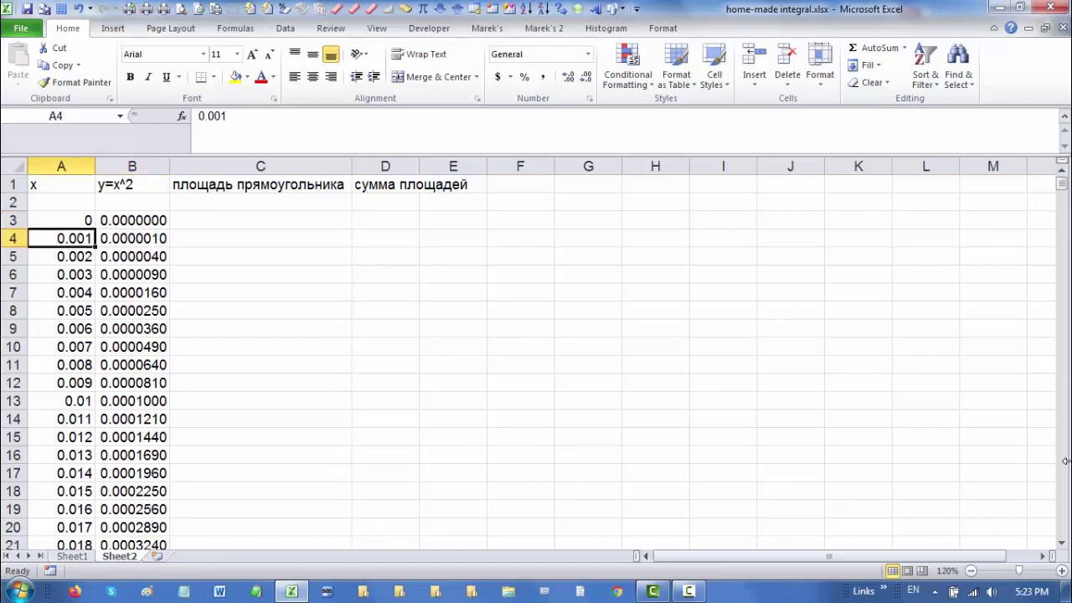
key(Up)
key(shift+Down)
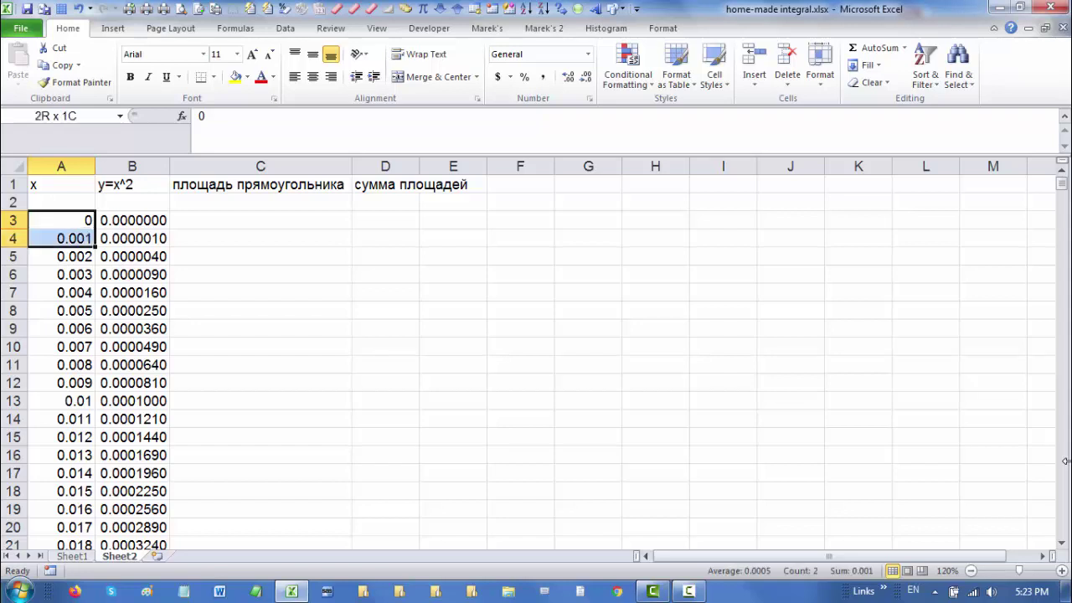
key(Right)
key(shift+Down)
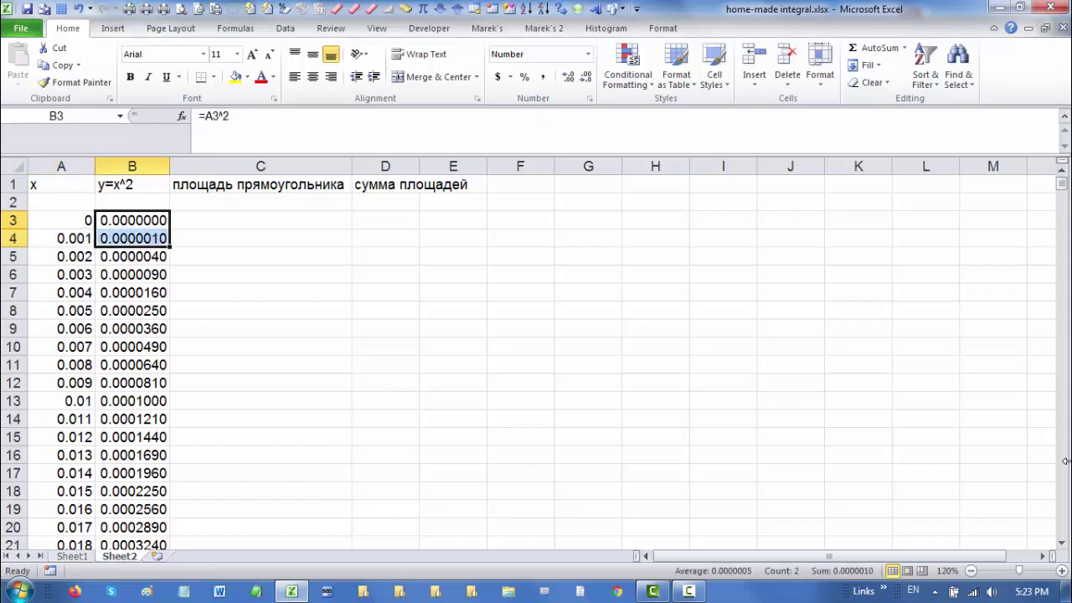
Enter the rectangle area formula =(A4-A3)*(B3+B4)/2 in C4.
key(Right)
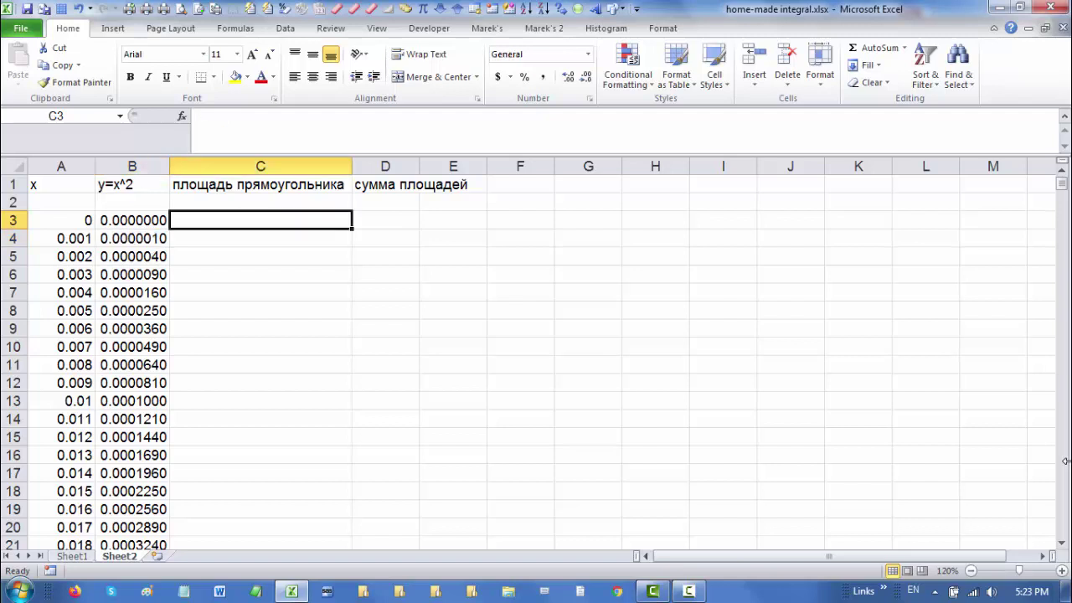
key(Down)
text(=)
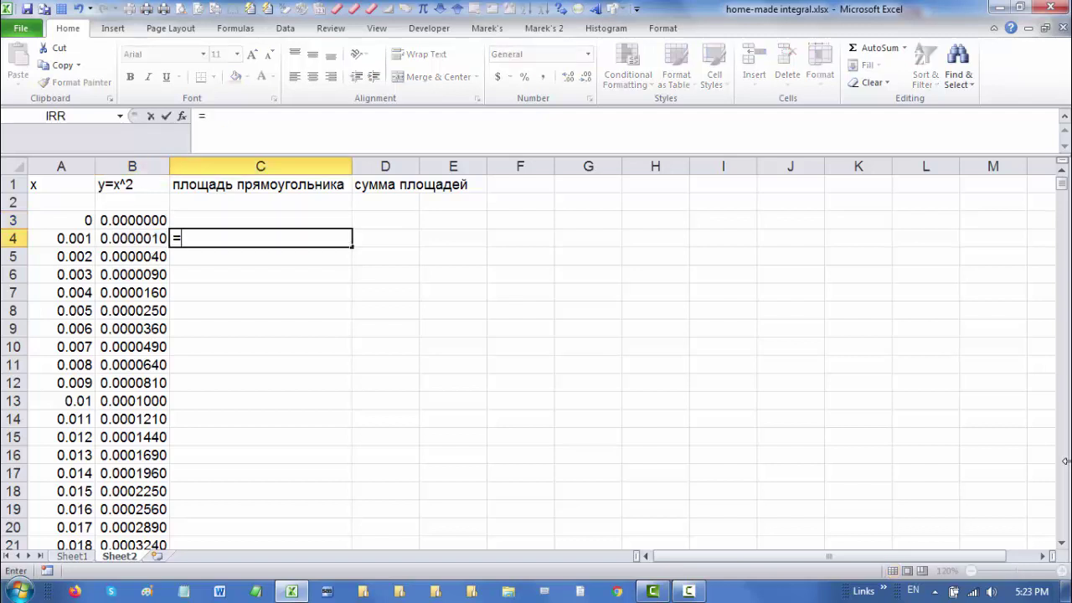
text(()
key(Left)
key(Left)
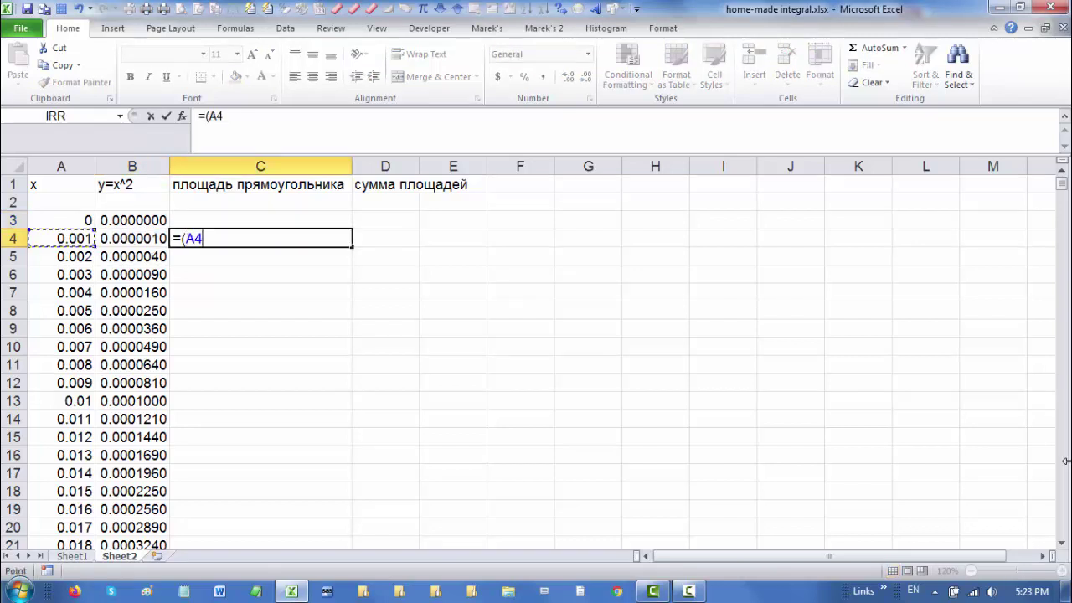
text(-)
key(Up)
key(Left)
key(Left)
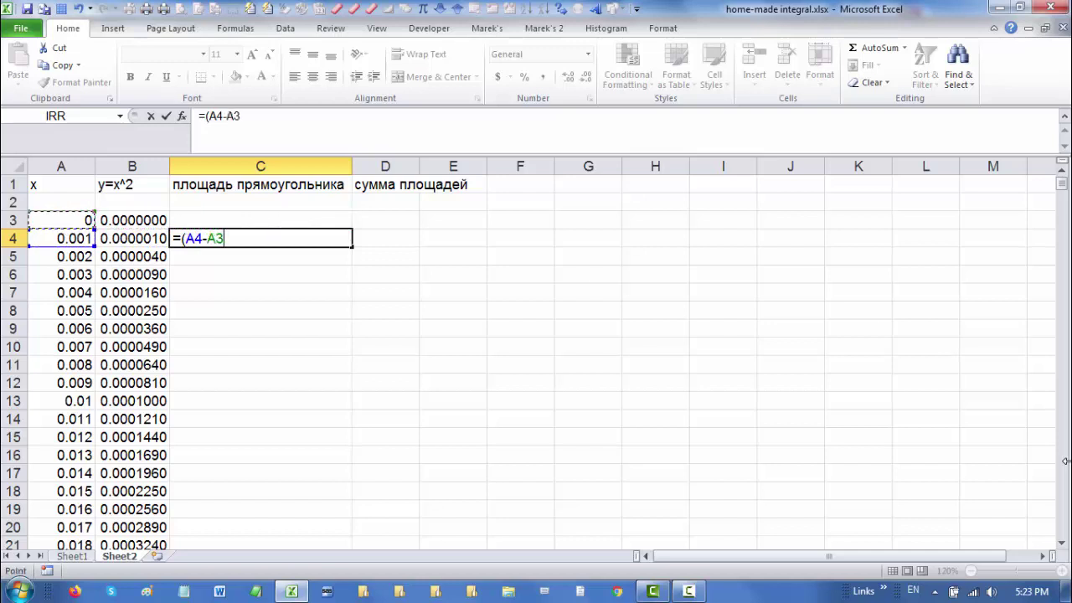
text()*)
text(()
key(Left)
key(Up)
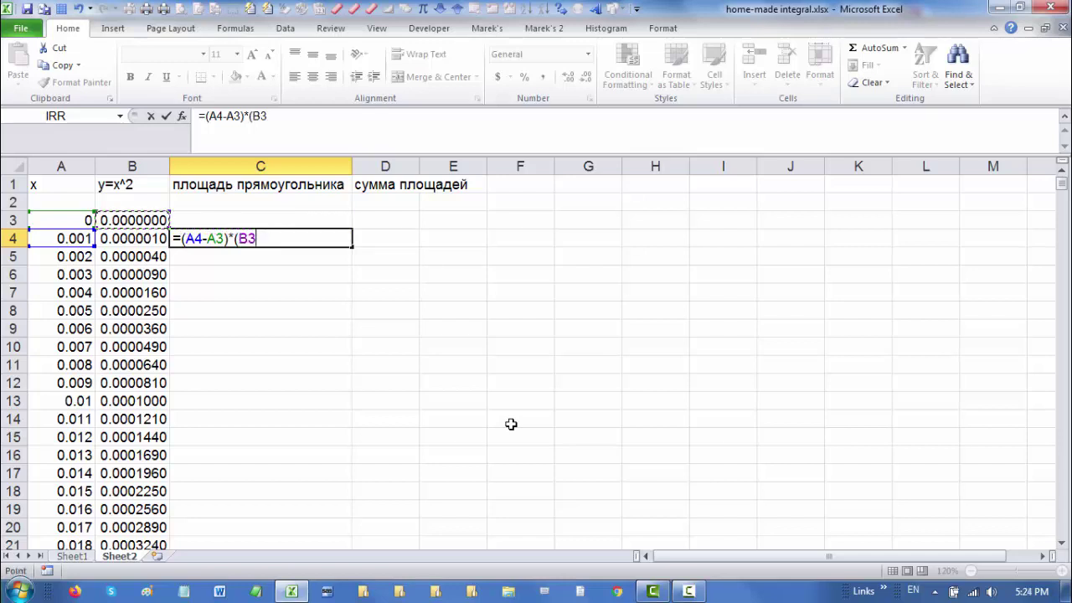
text(+)
key(Left)
key(Left)
key(Right)
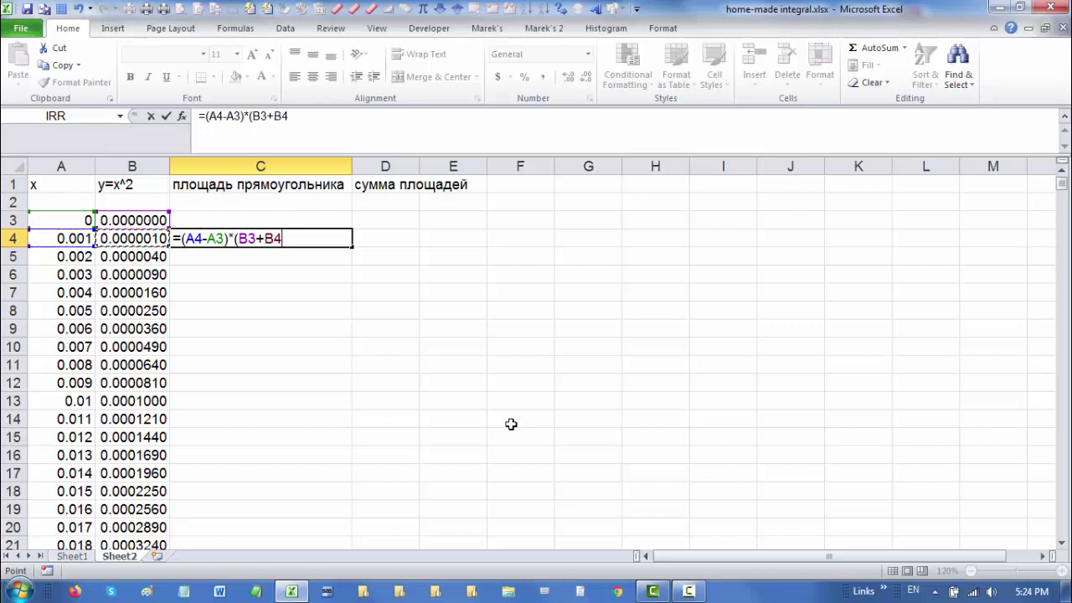
text()/2)
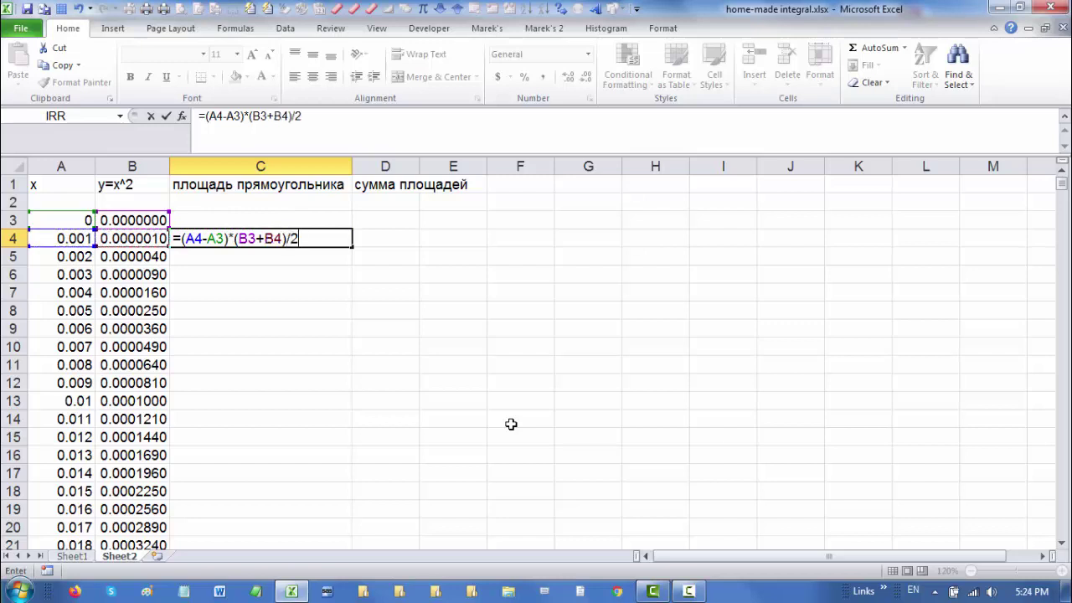
text())
click(237, 238)
key(BackSpace)
key(Return)
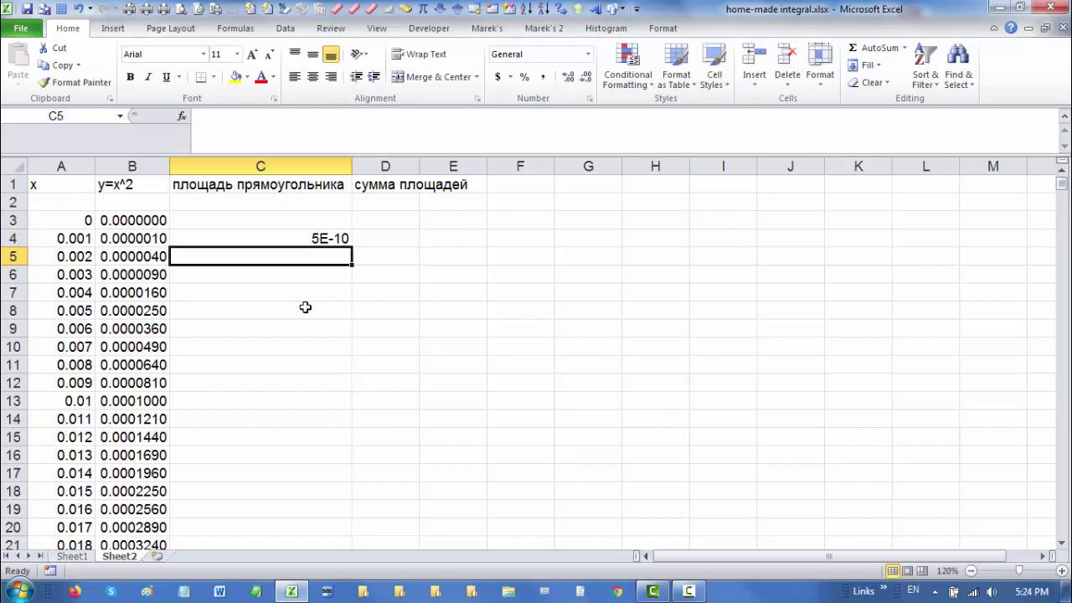
Fill the rectangle area formula from C4 down column C alongside all the x values.
key(Up)
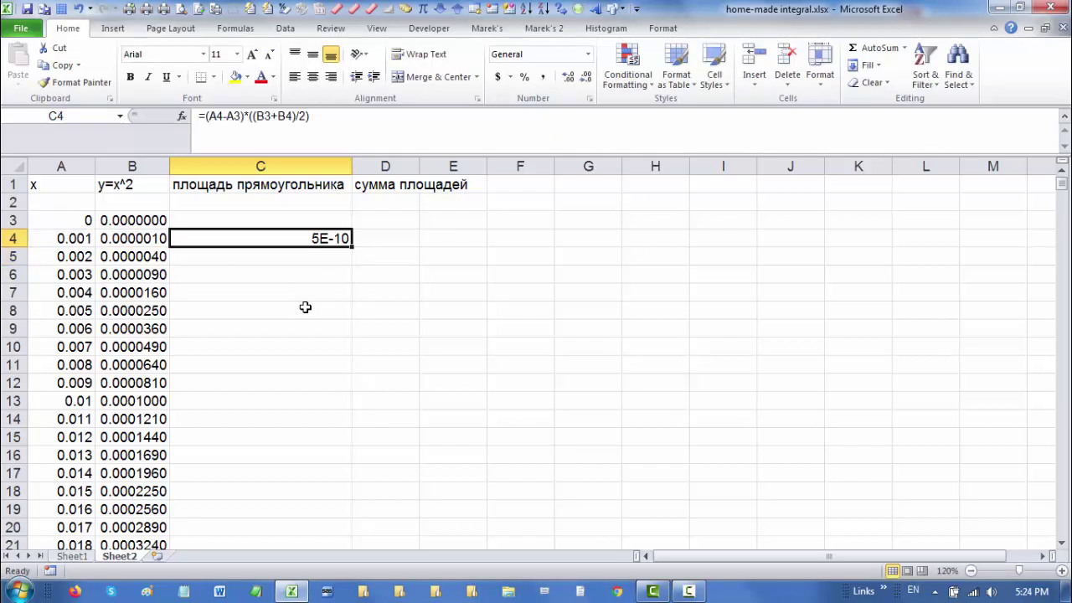
double_click(351, 244)
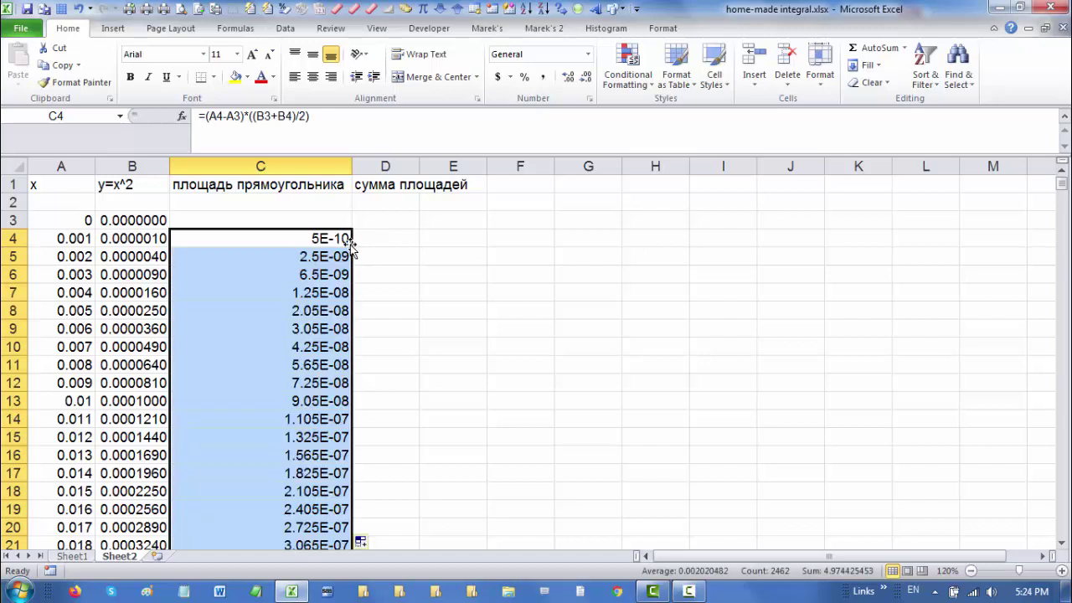
click(355, 241)
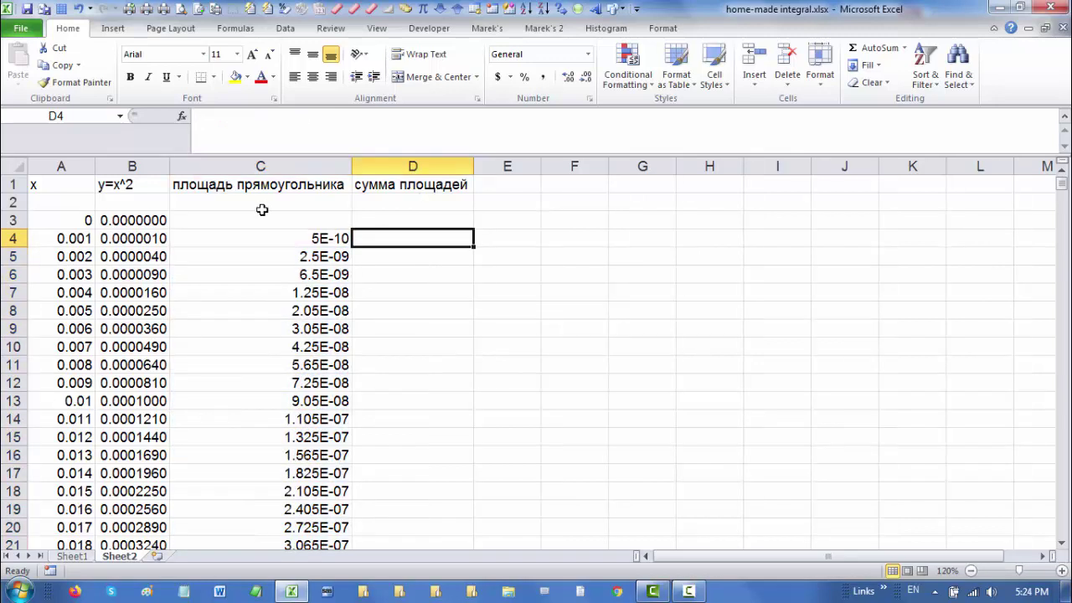
Format the rectangle areas in column C to display eight decimal places.
click(272, 164)
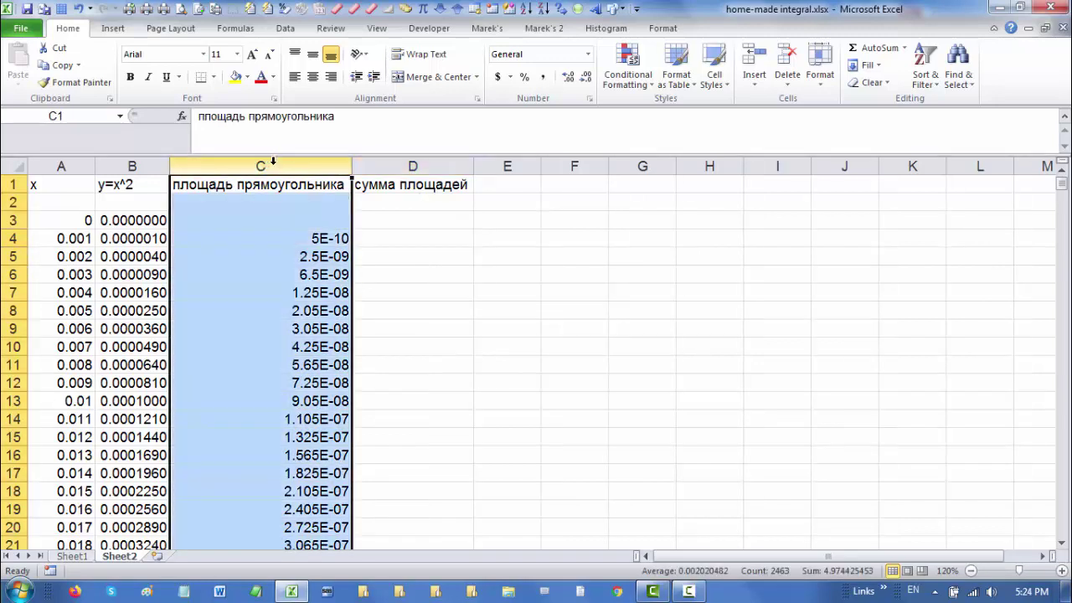
click(543, 78)
click(569, 80)
click(569, 80)
click(569, 80)
click(569, 79)
click(568, 80)
click(569, 80)
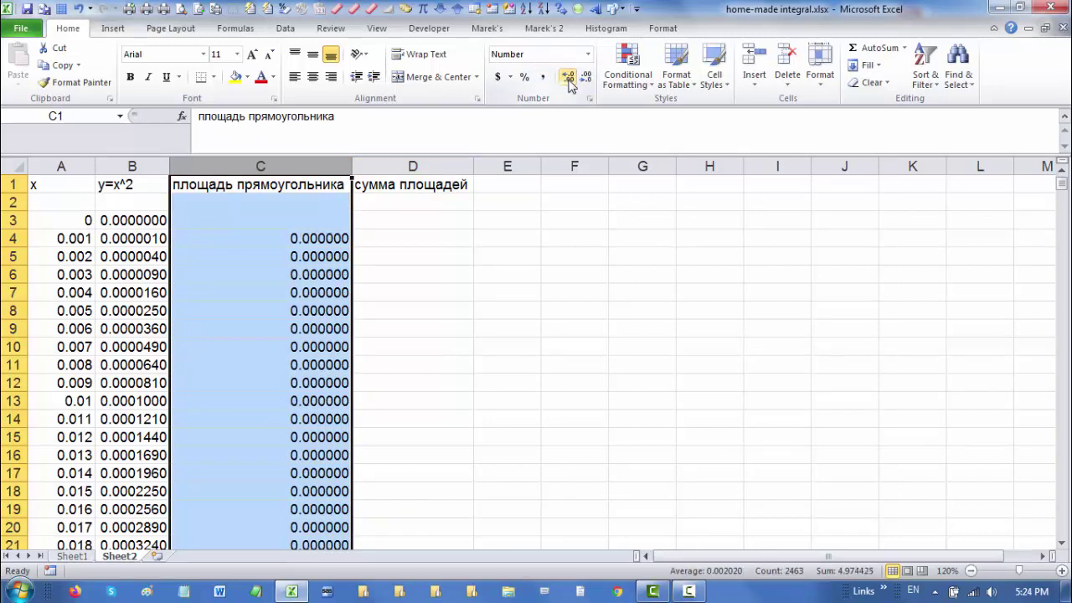
click(569, 79)
click(568, 80)
Enter the running-sum formula =D3+C4 in D4 and fill it down column D.
click(427, 241)
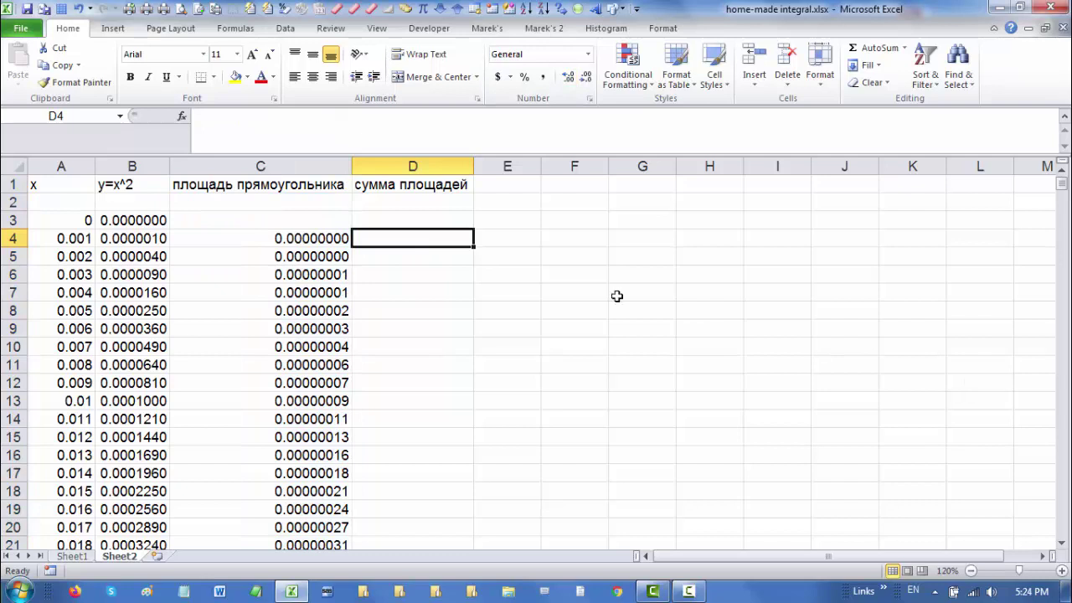
text(=)
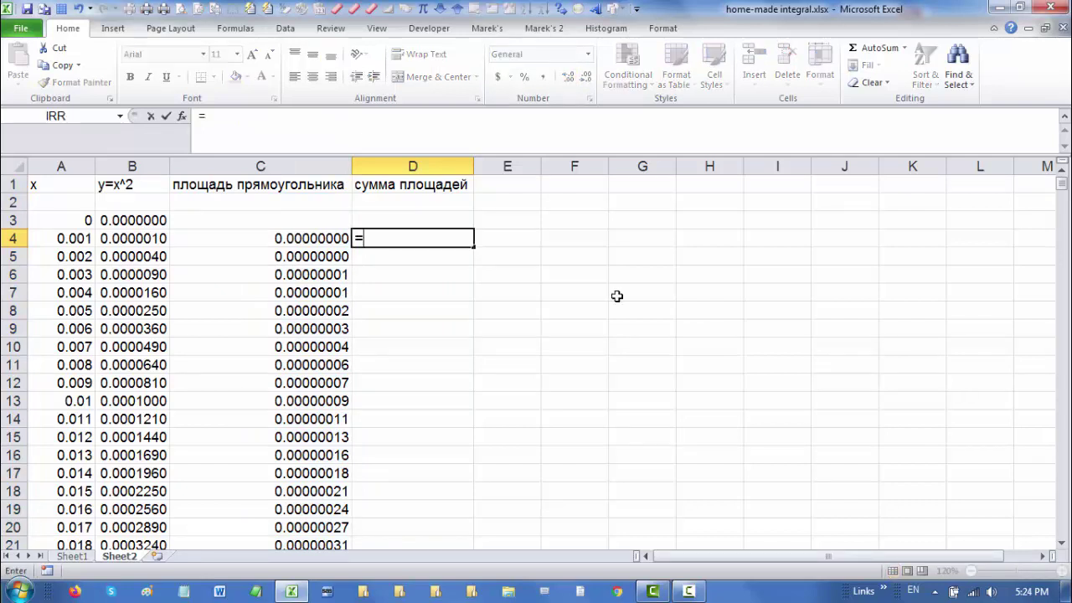
key(Up)
text(+)
key(Left)
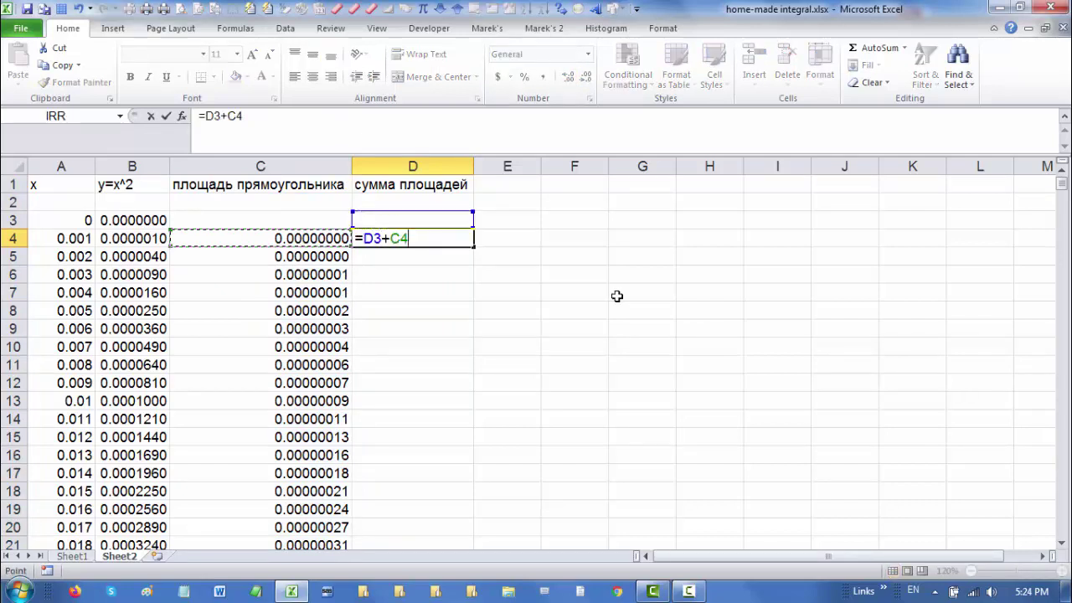
key(ctrl+Return)
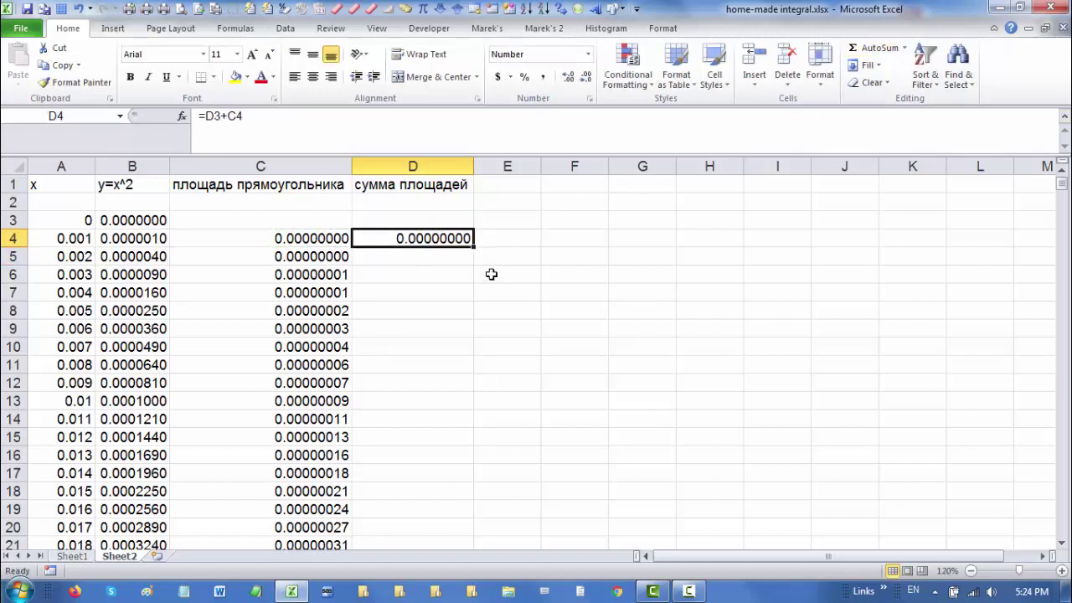
double_click(473, 247)
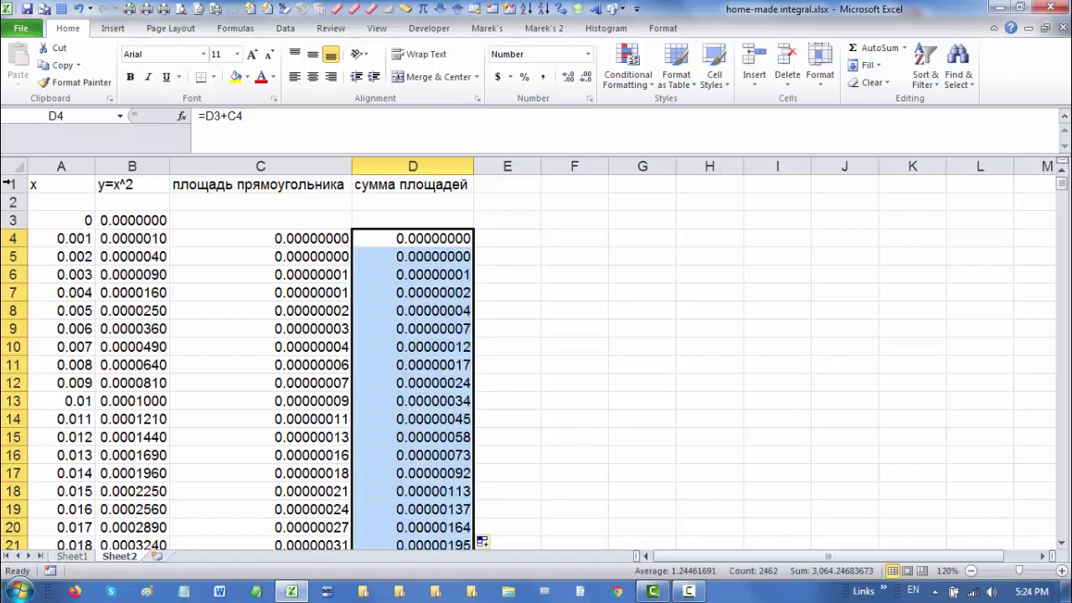
Delete the empty row 2 between the headers and the data.
right_click(11, 203)
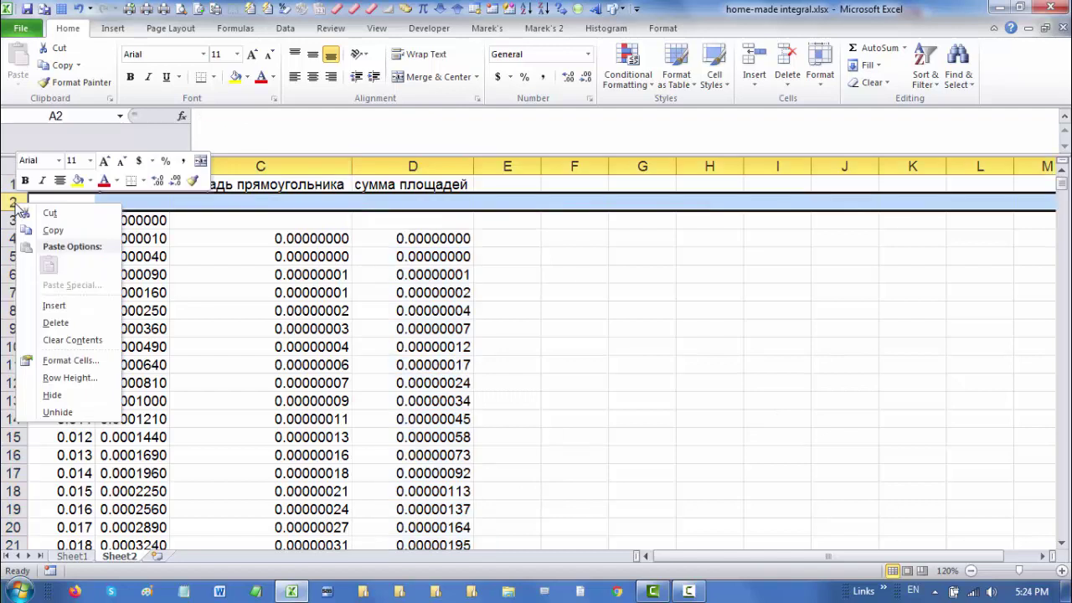
click(79, 320)
click(263, 342)
Examine the running sums in column D to find where they cross 1, along with the matching x and y values.
drag(412, 220, 412, 419)
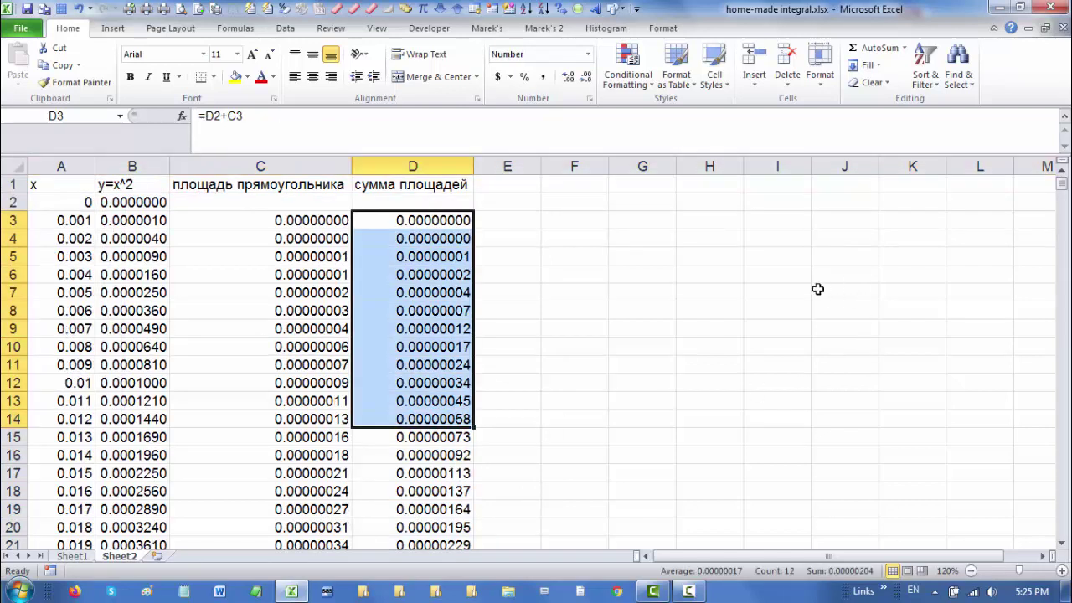
drag(1062, 186, 1061, 390)
drag(427, 311, 427, 329)
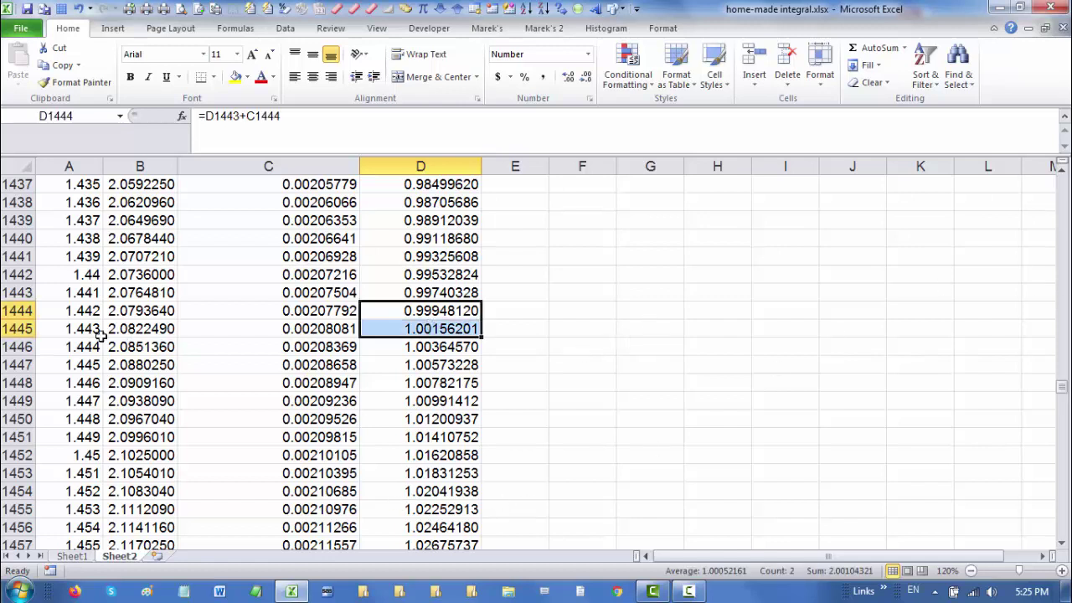
click(69, 312)
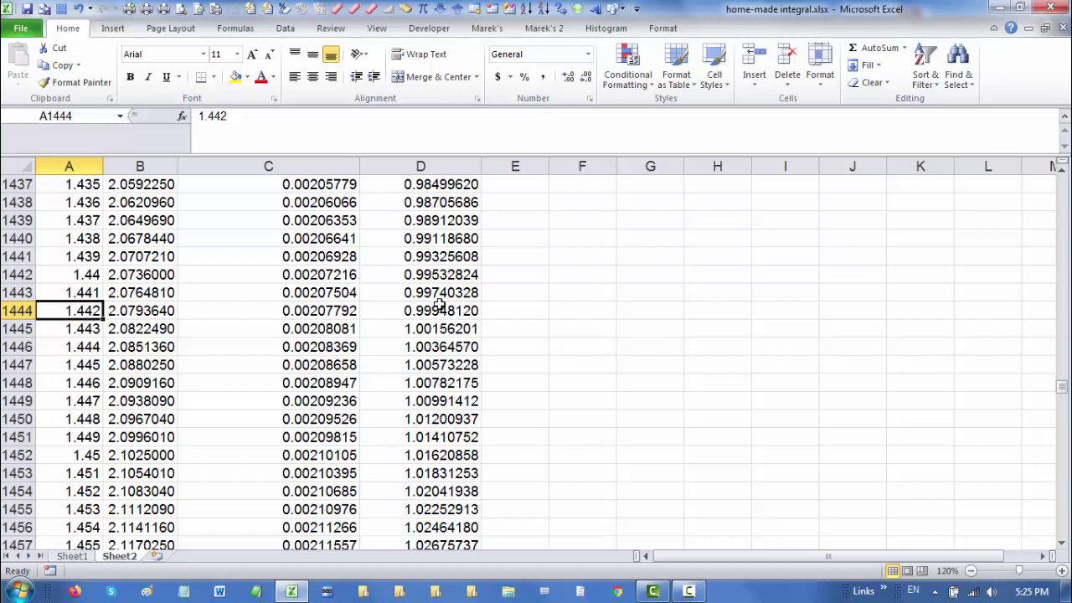
drag(436, 310, 445, 330)
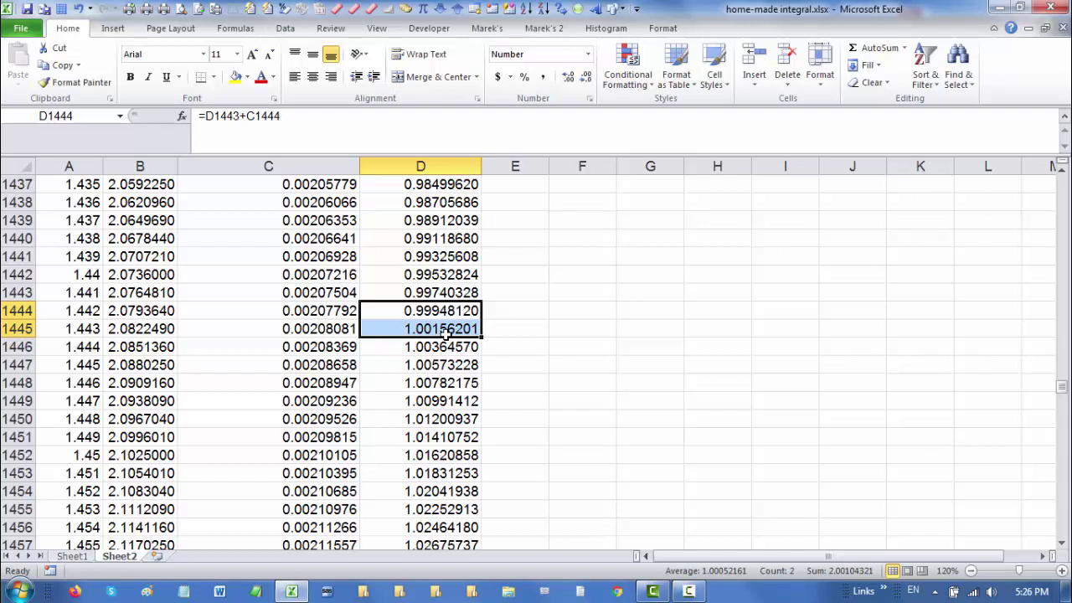
click(79, 310)
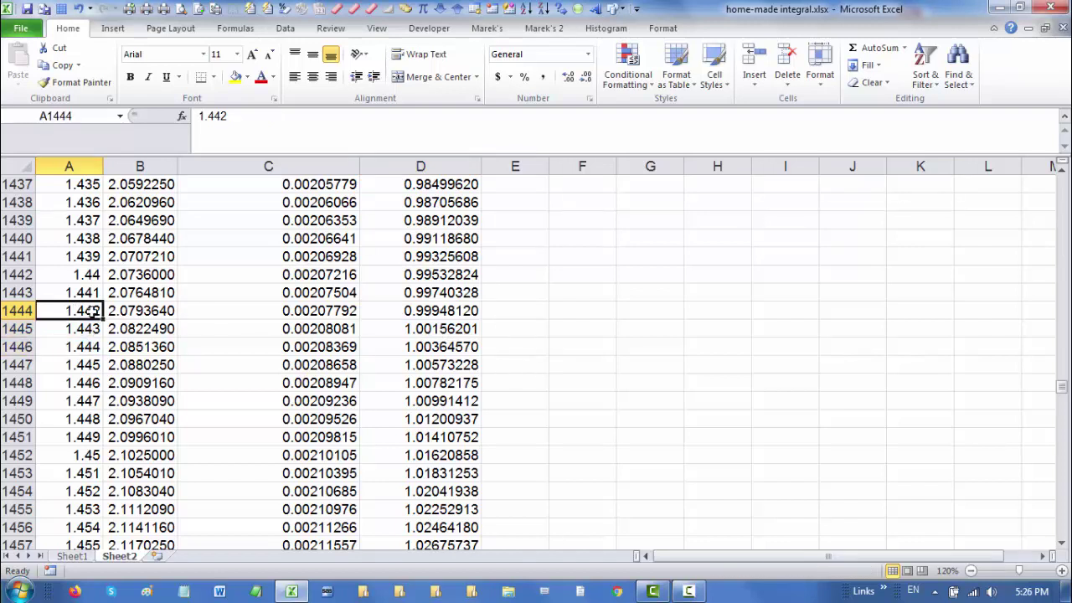
drag(84, 310, 143, 329)
Enter the header y=sqrt(x) in E1.
drag(1062, 388, 1062, 182)
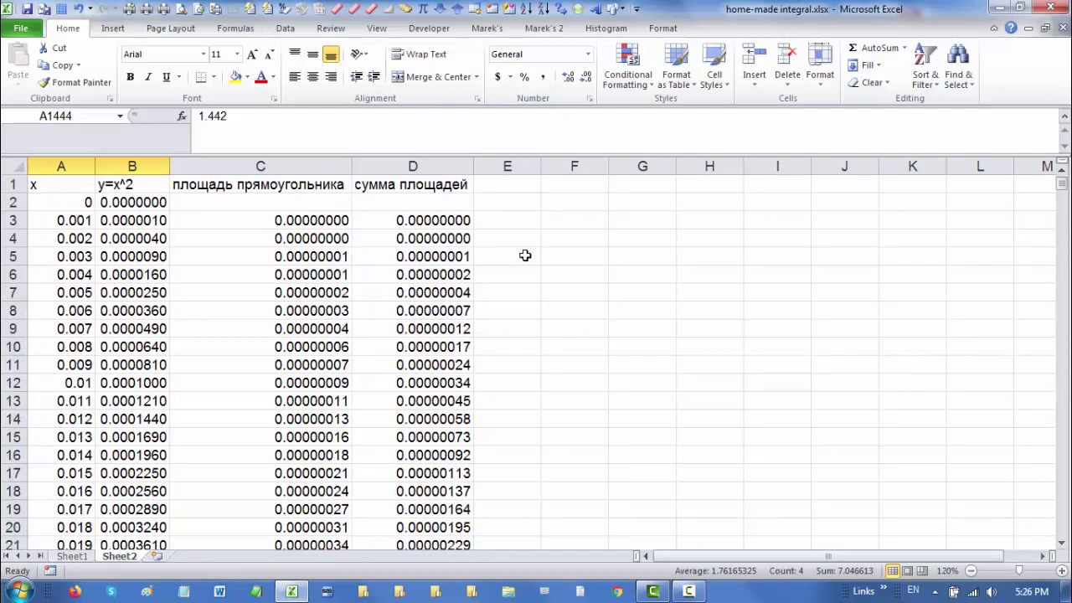
click(523, 186)
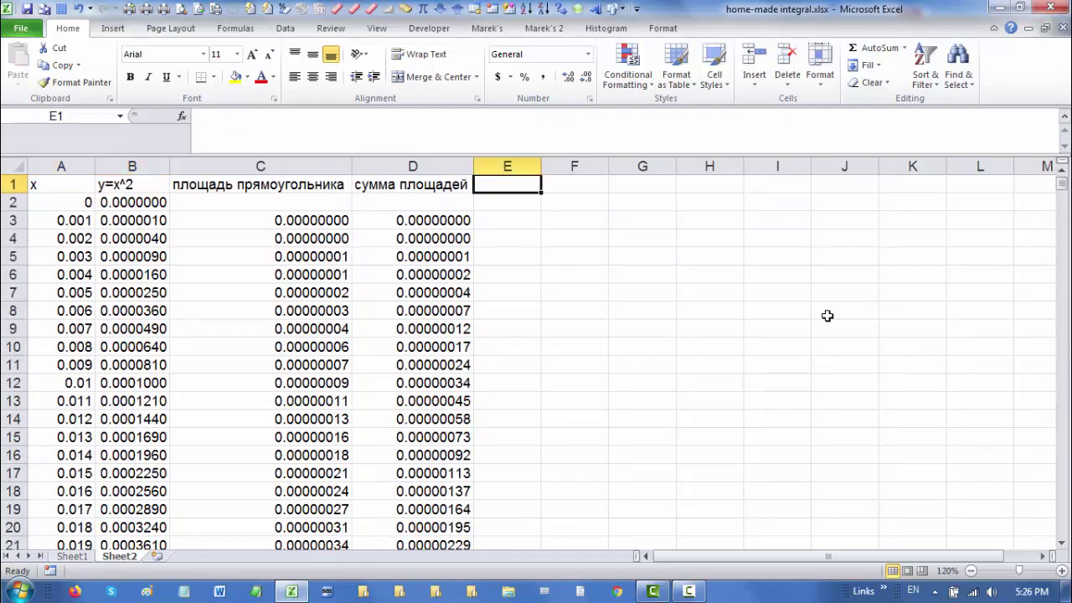
text(y=)
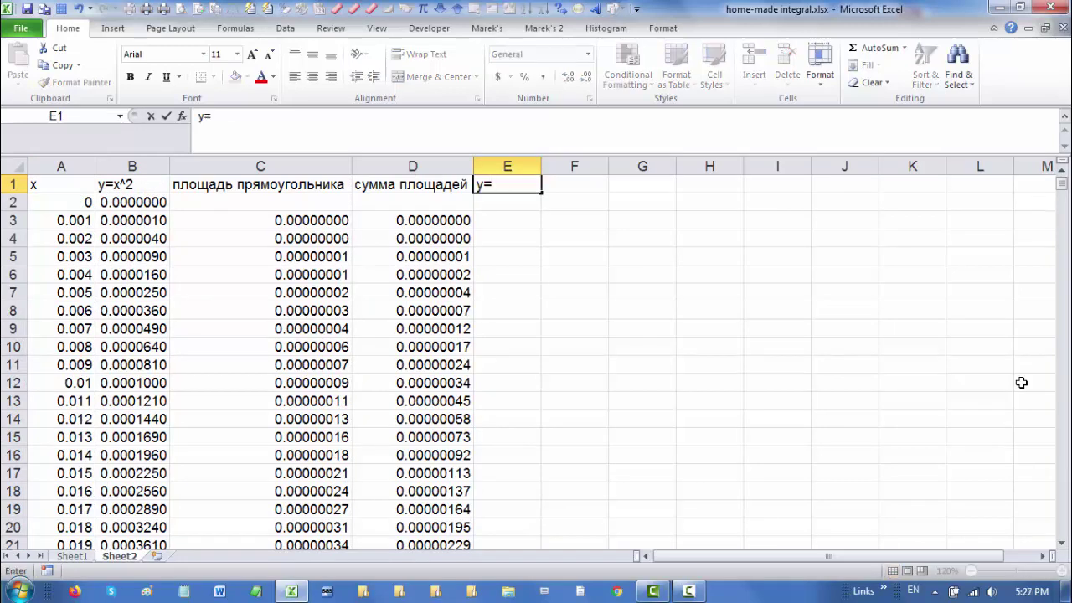
text(sqrt(x))
key(Return)
key(Return)
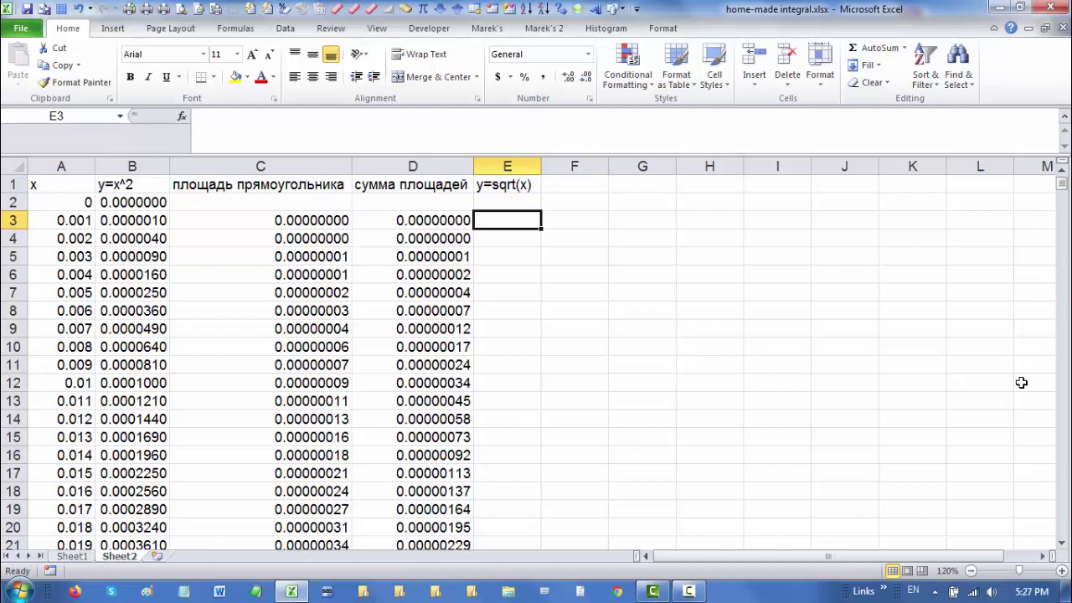
Enter the formula =SQRT(A2) in E2 and fill it down column E alongside all the x values.
key(Up)
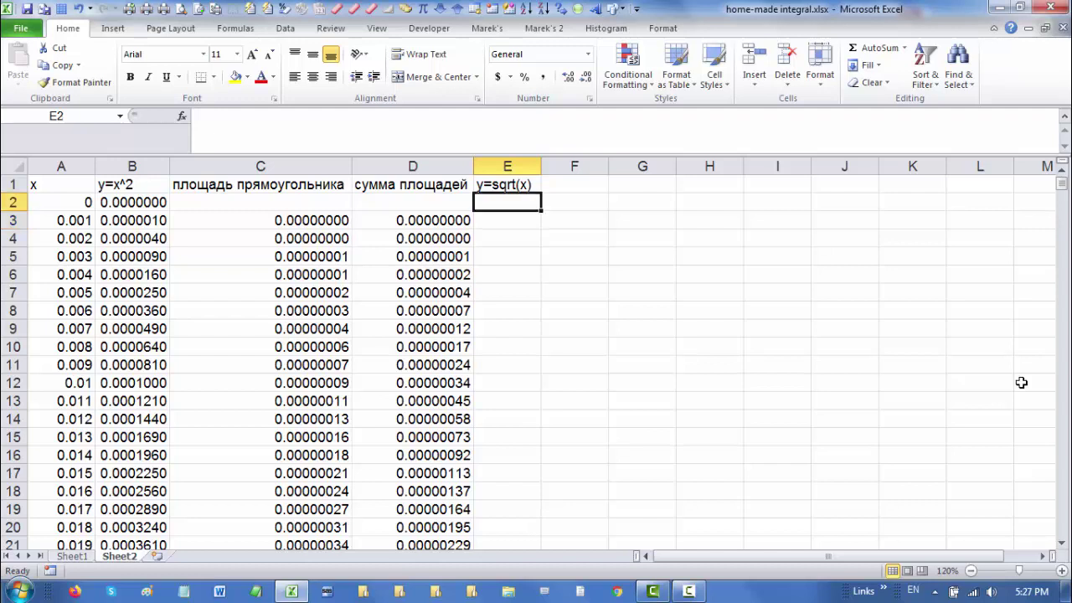
text(=s)
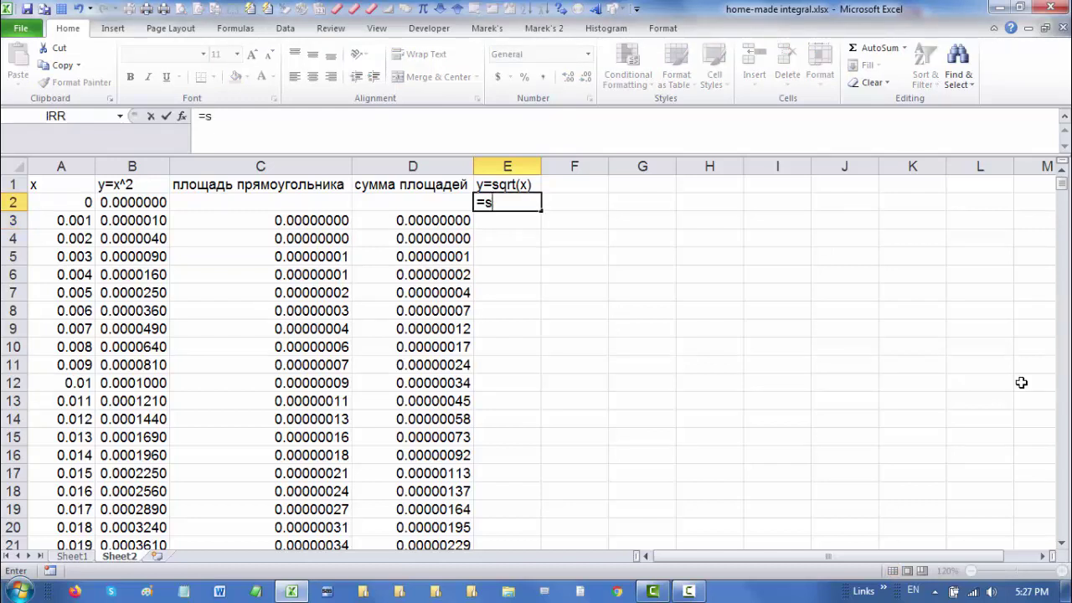
text(qrt()
key(Left)
key(Left)
key(Left)
key(Left)
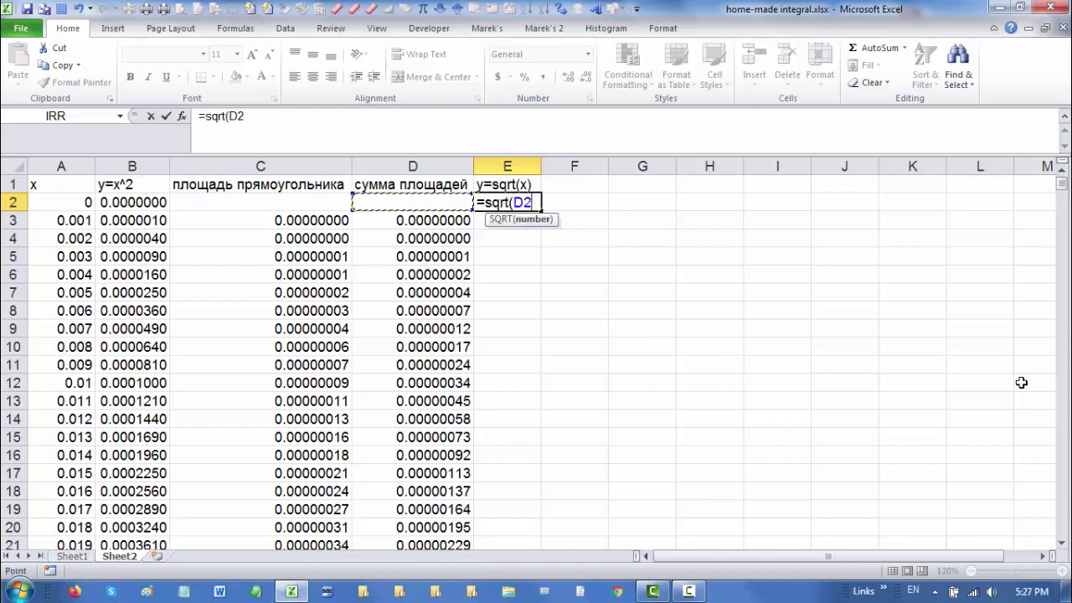
key(Return)
key(Up)
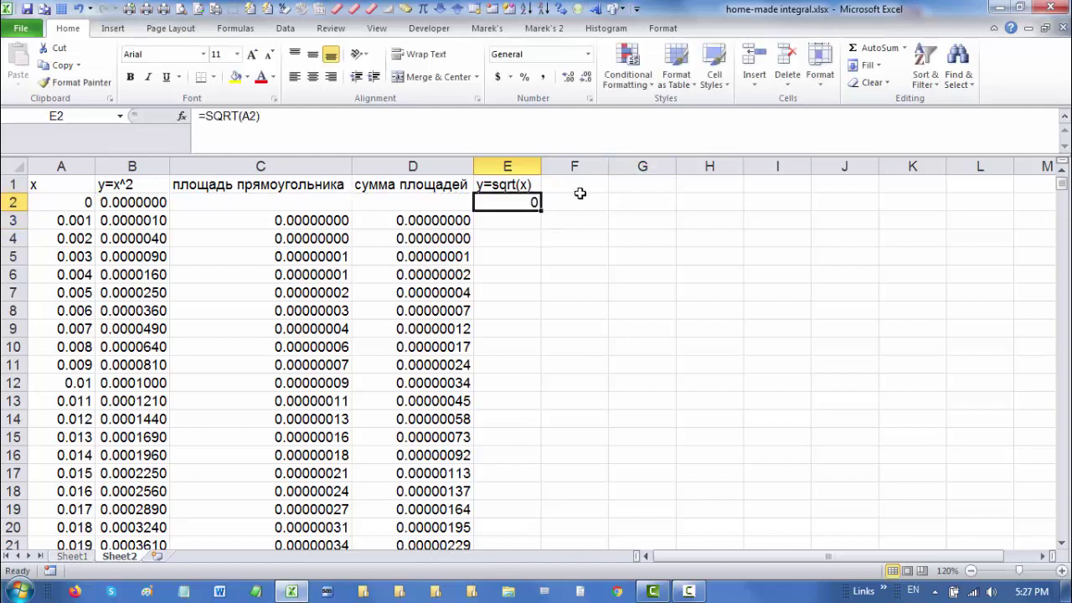
double_click(542, 210)
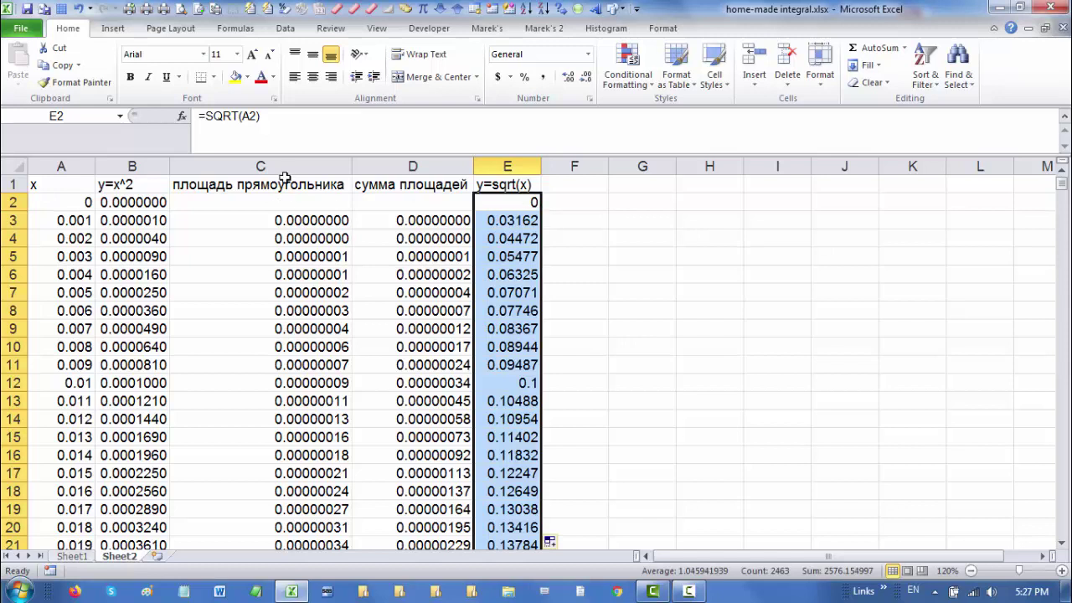
Copy the rectangle-area and sum-of-areas headers from C1:D1 to F1:G1 and fit the widths of columns F and G to them.
drag(280, 180, 667, 185)
double_click(608, 165)
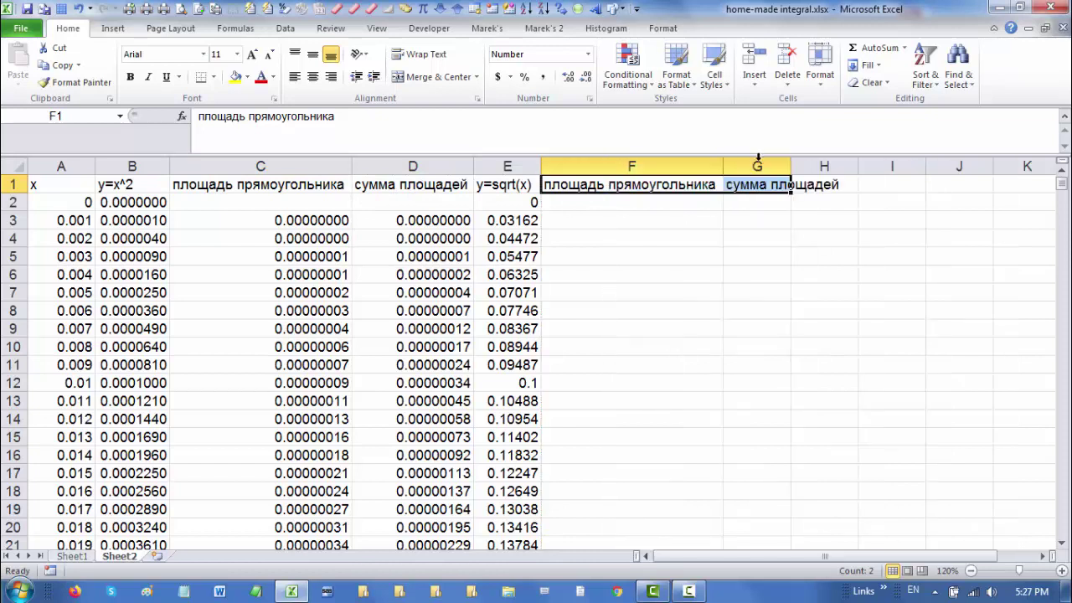
double_click(791, 165)
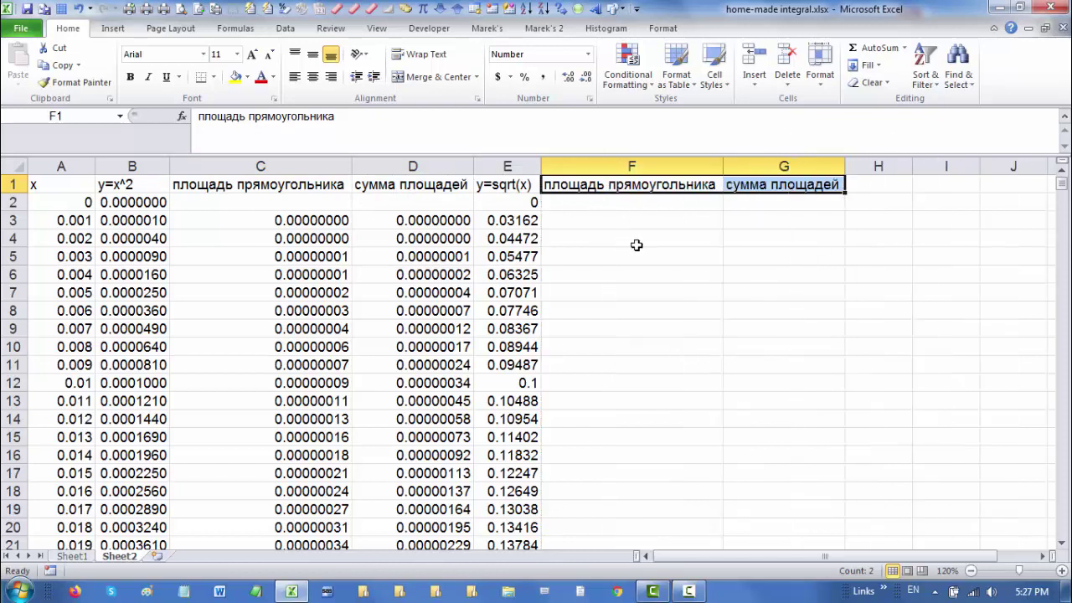
Fix the column A references in the C3 area formula so it reads =($A3-$A2)*((B2+B3)/2).
click(268, 220)
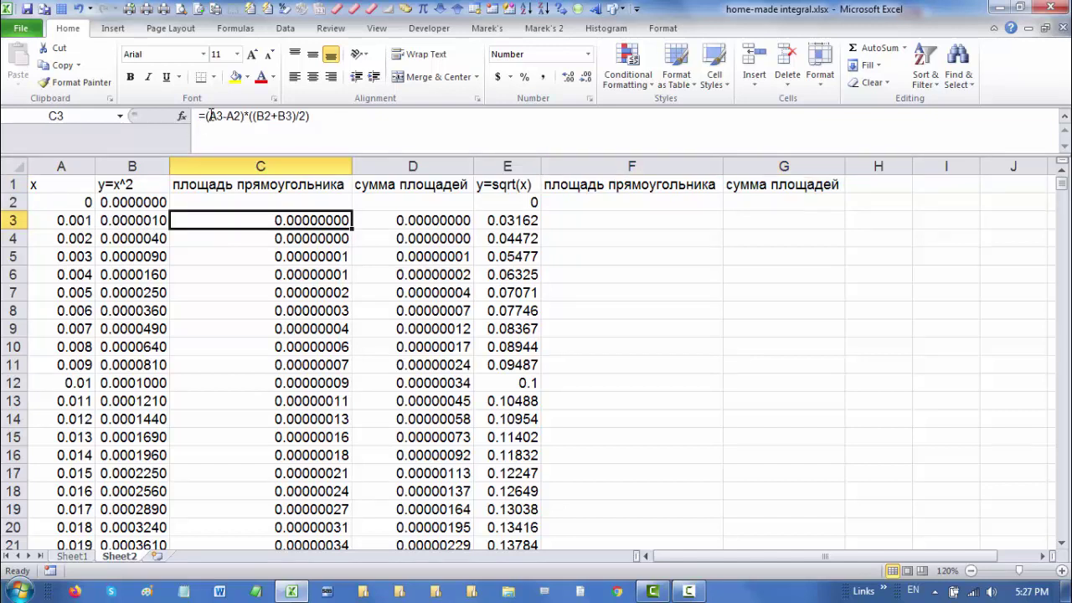
double_click(296, 216)
text($)
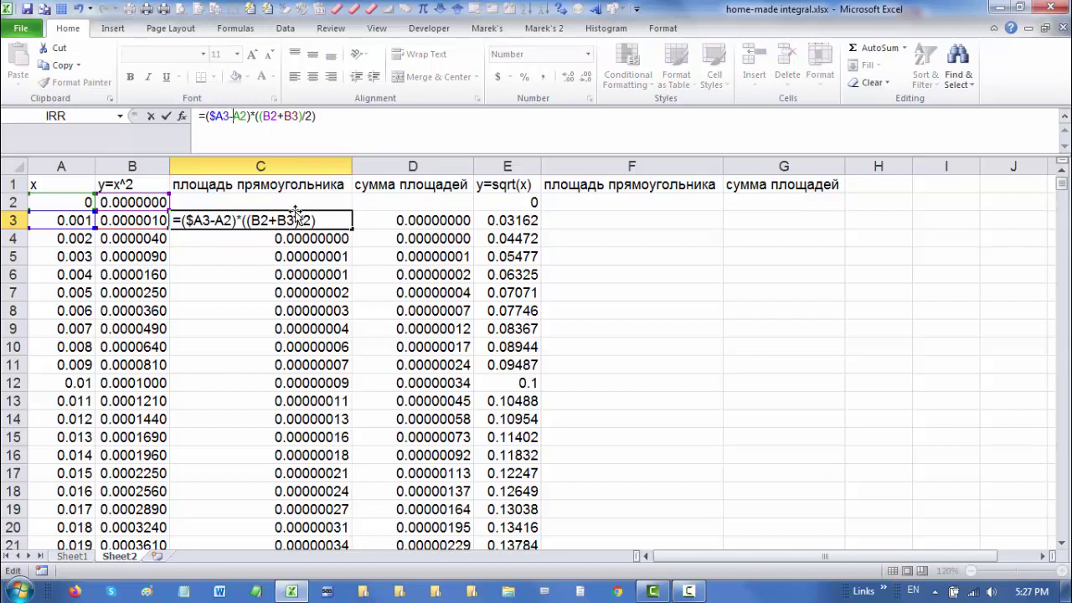
key(Right)
key(Right)
key(Right)
text($)
key(Return)
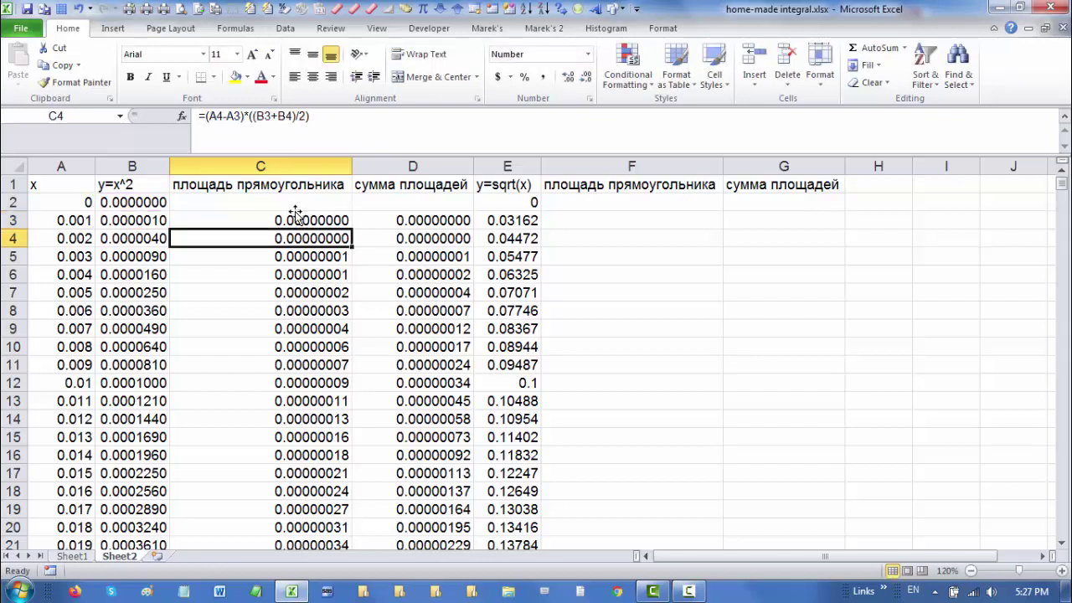
Copy the area formula from C3 to F3 and fill it down column F.
key(Up)
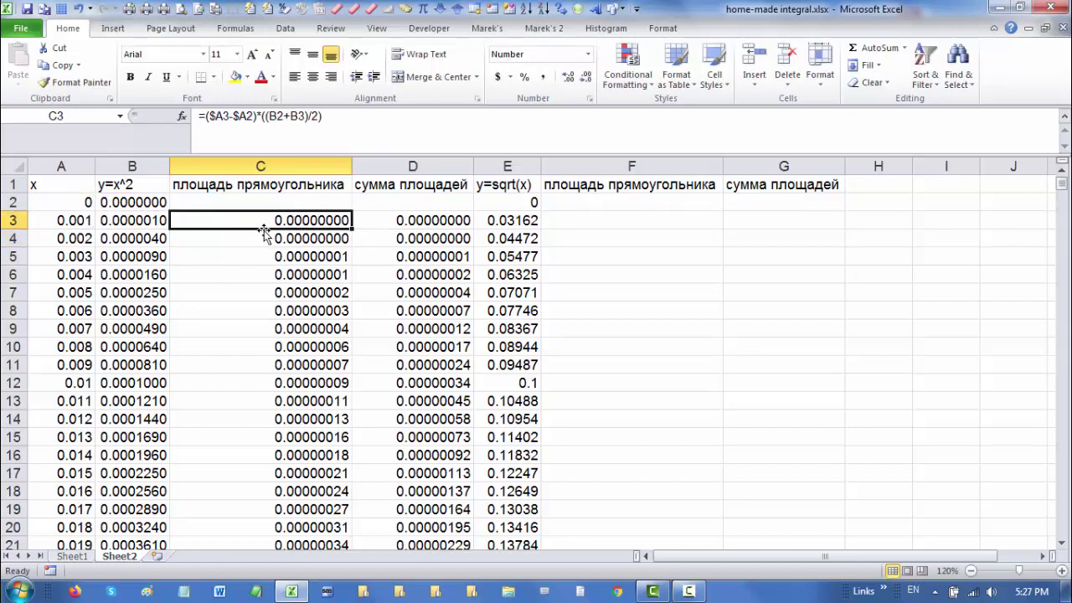
drag(264, 230, 675, 229)
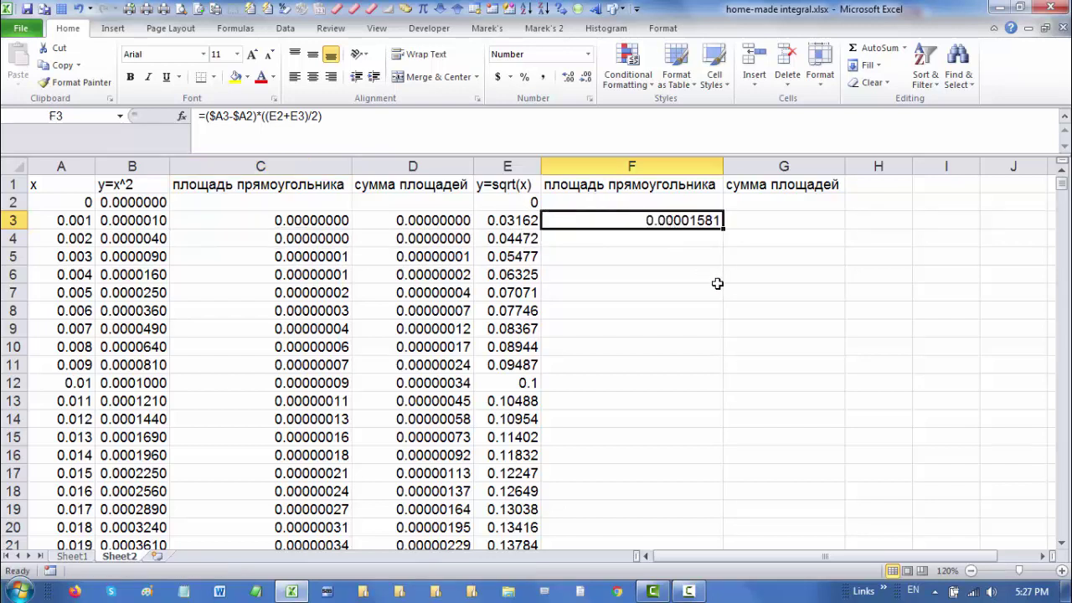
double_click(722, 227)
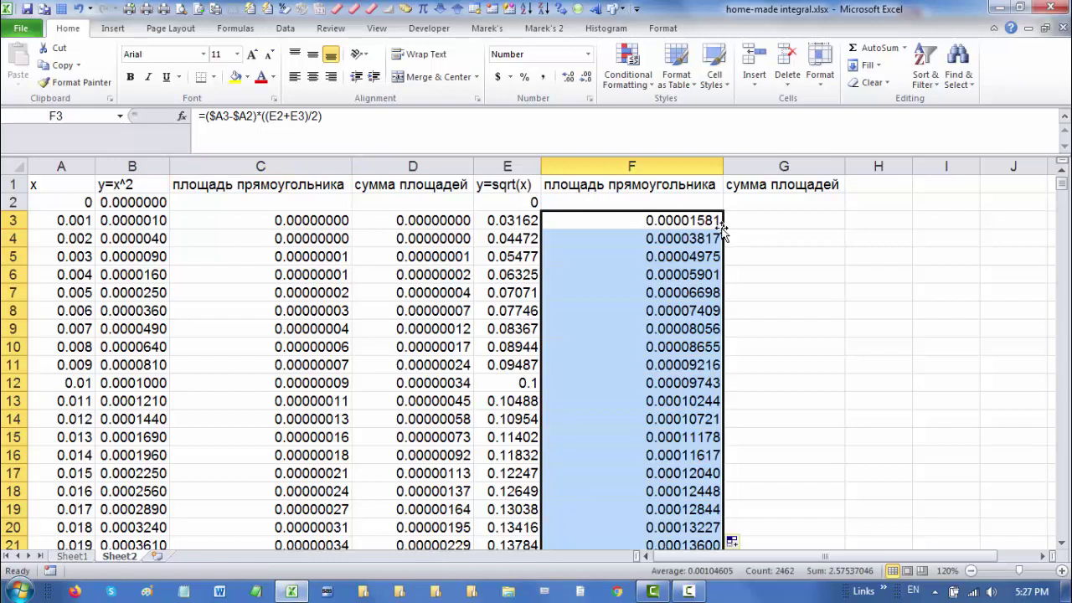
Copy the running-sum formula from D3 to G3 and fill it down column G.
click(432, 223)
drag(435, 232, 806, 225)
double_click(844, 229)
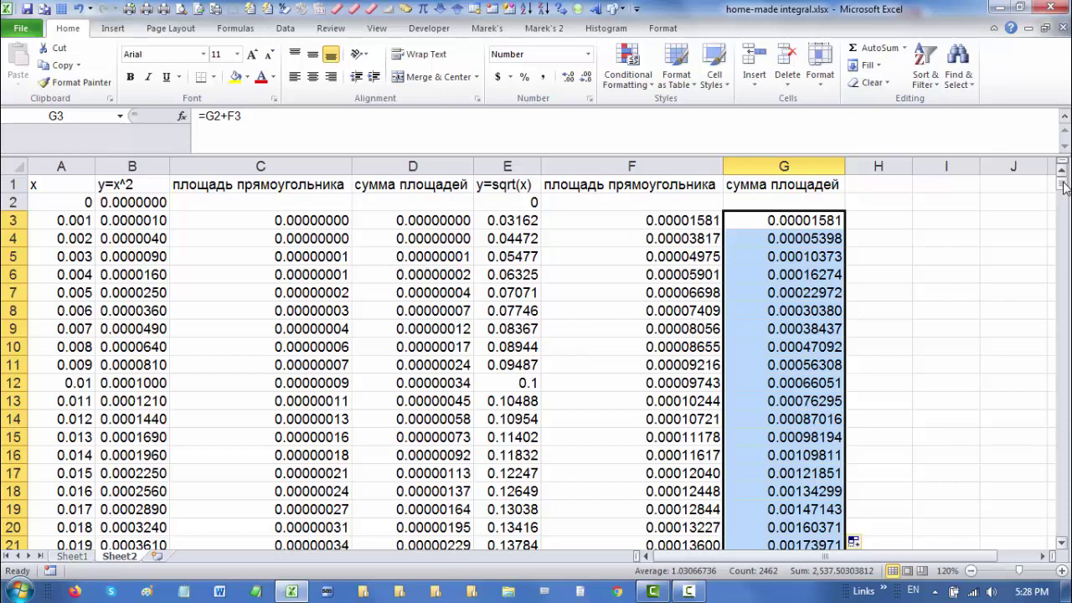
Examine the running sums in column G to find where they cross 2, along with the matching x values.
drag(1065, 186, 1065, 186)
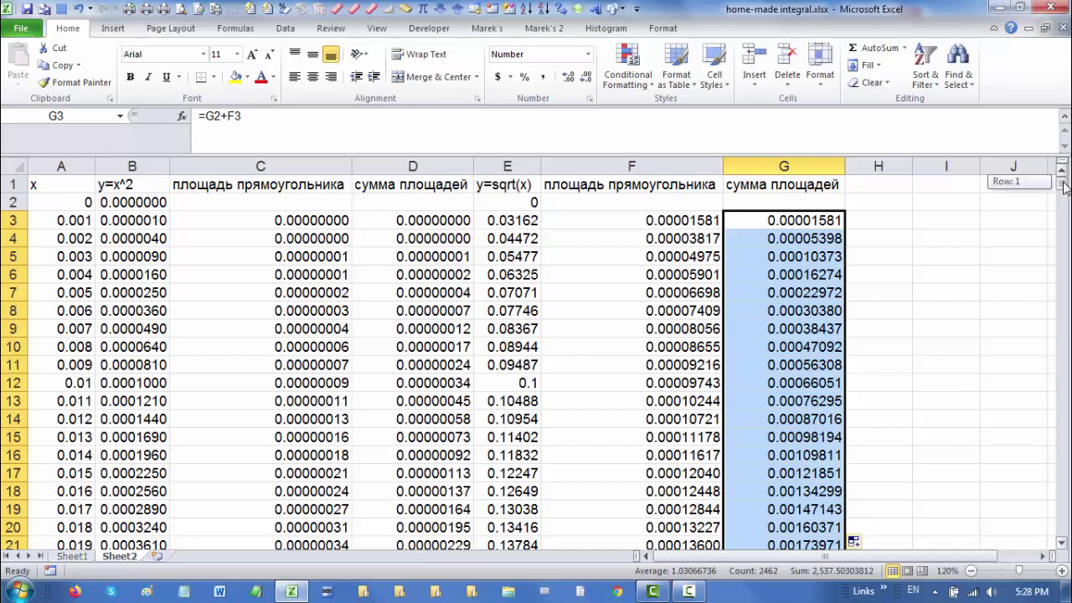
drag(1064, 186, 1065, 186)
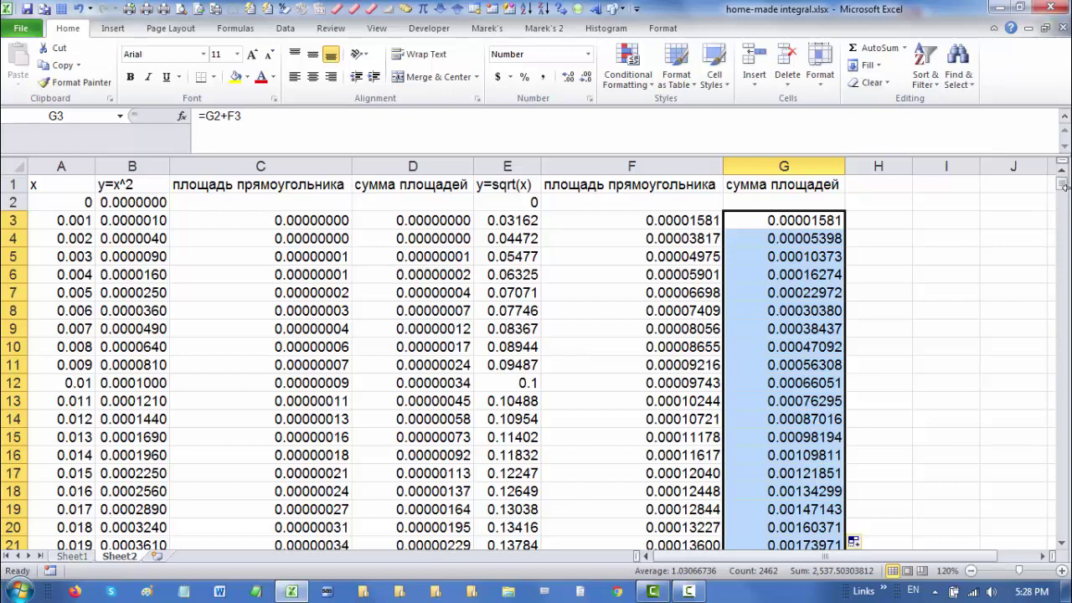
click(1065, 186)
drag(1065, 186, 1065, 479)
drag(802, 222, 800, 238)
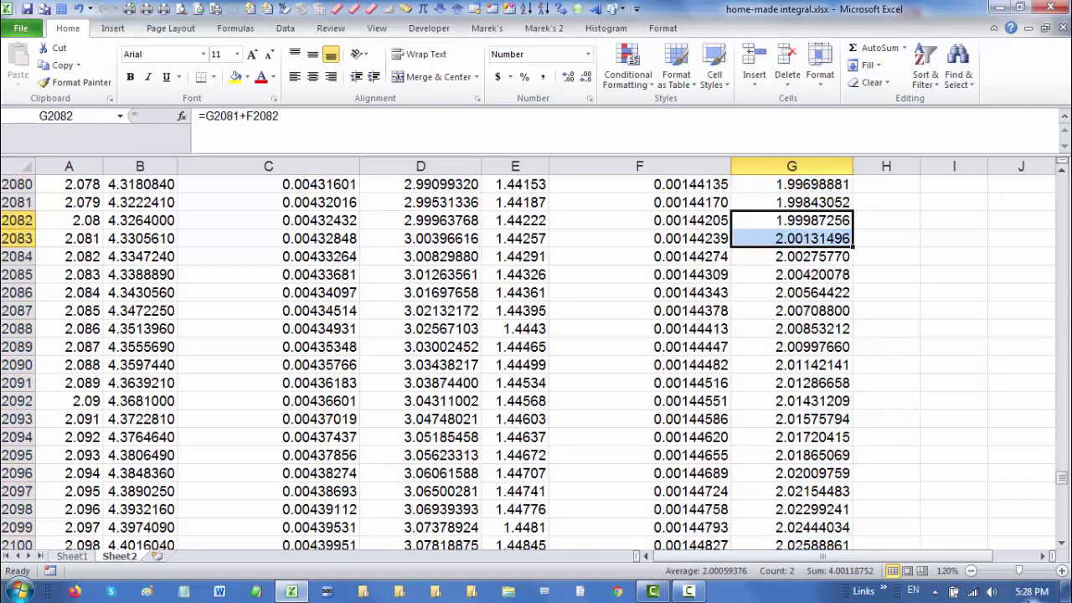
drag(960, 560, 871, 565)
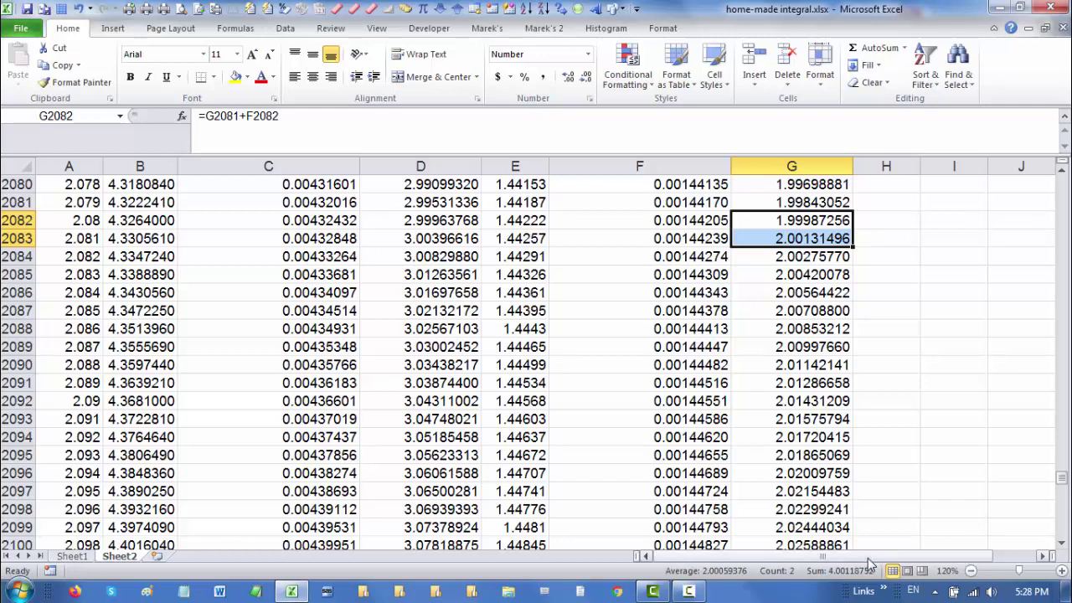
drag(72, 222, 73, 239)
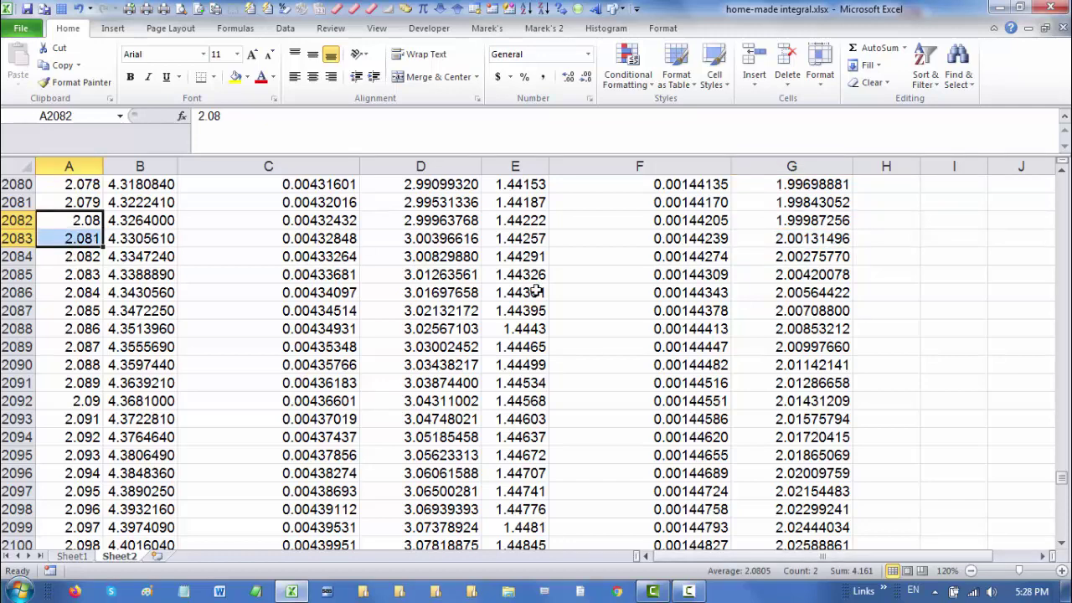